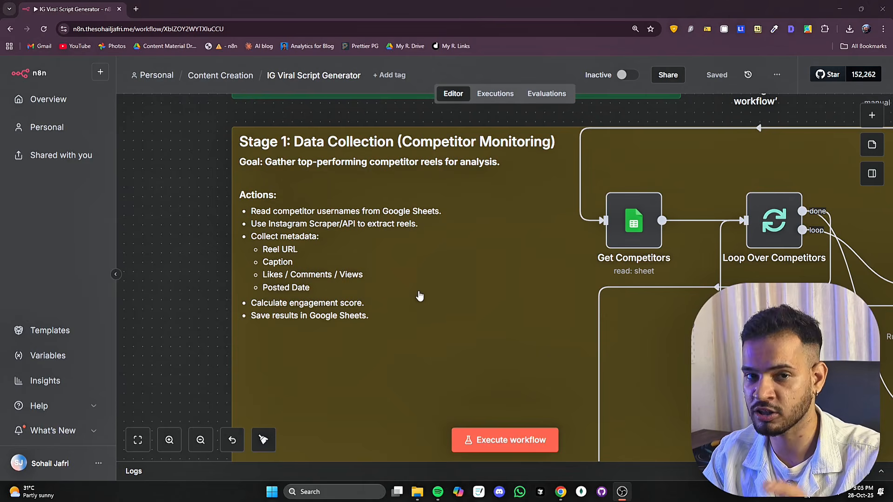
Review the stage notes on the IG Viral Script Generator canvas, from Data Collection through Script Writing
scroll(418, 295, "down", 7)
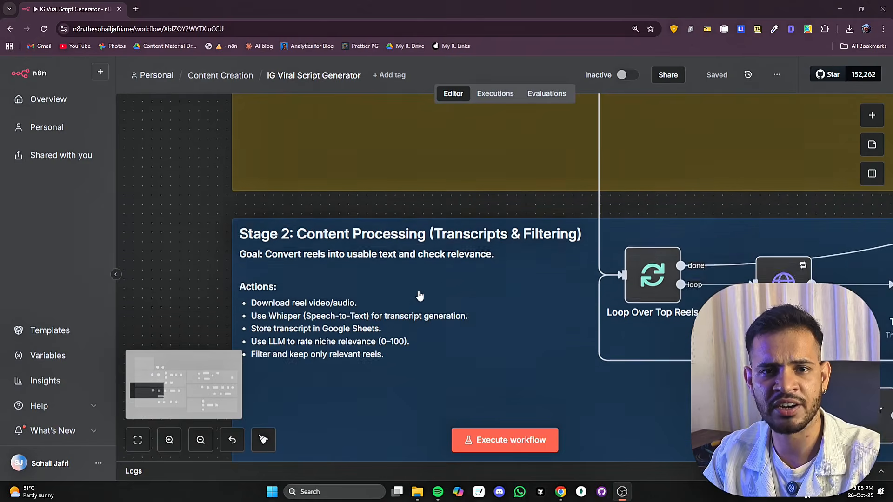
scroll(419, 295, "down", 1)
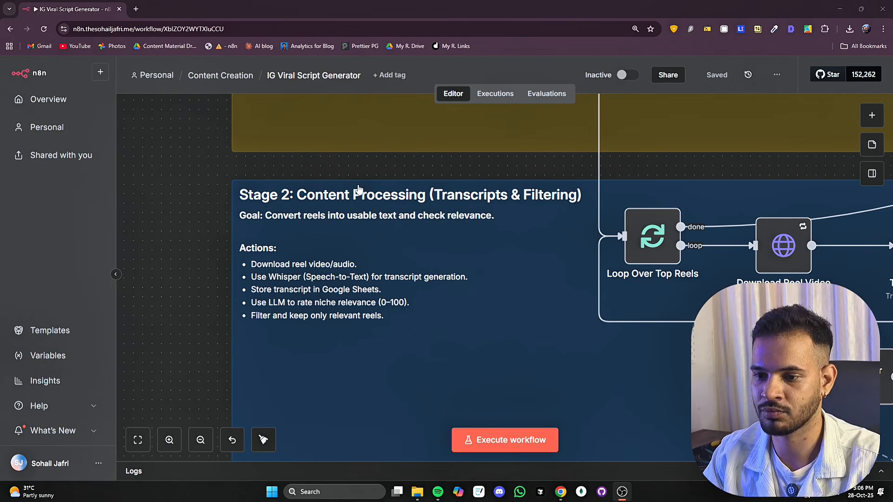
scroll(685, 172, "down", 6)
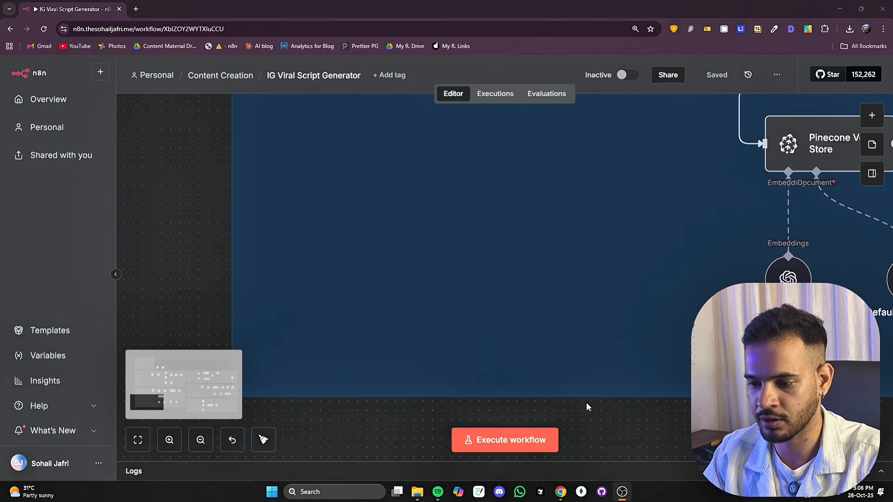
scroll(659, 424, "up", 7)
left_click_drag(790, 134, 429, 172)
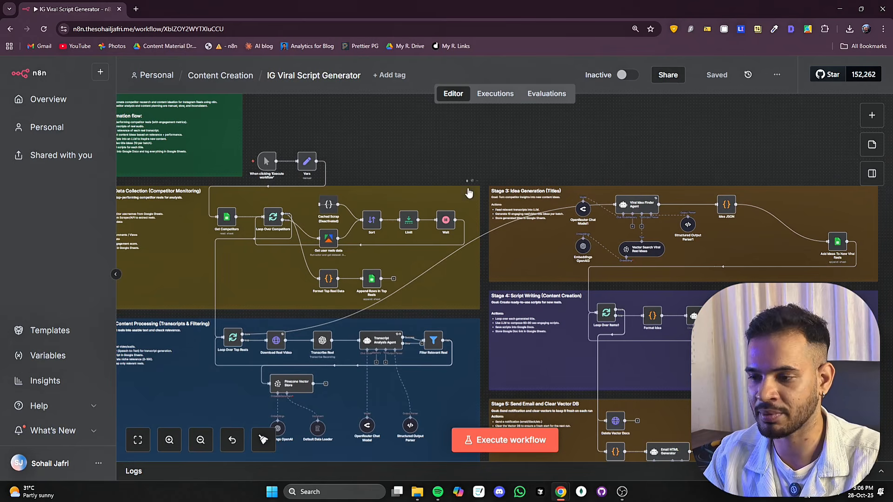
scroll(573, 197, "up", 5)
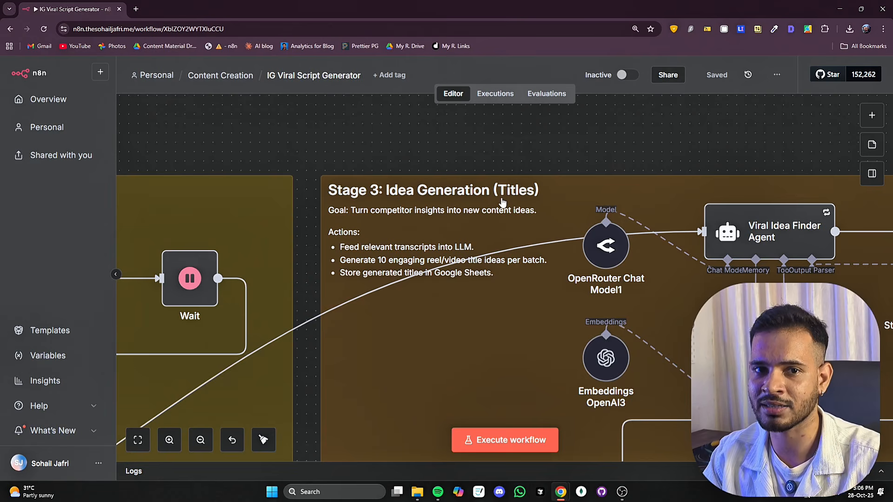
scroll(497, 195, "down", 3)
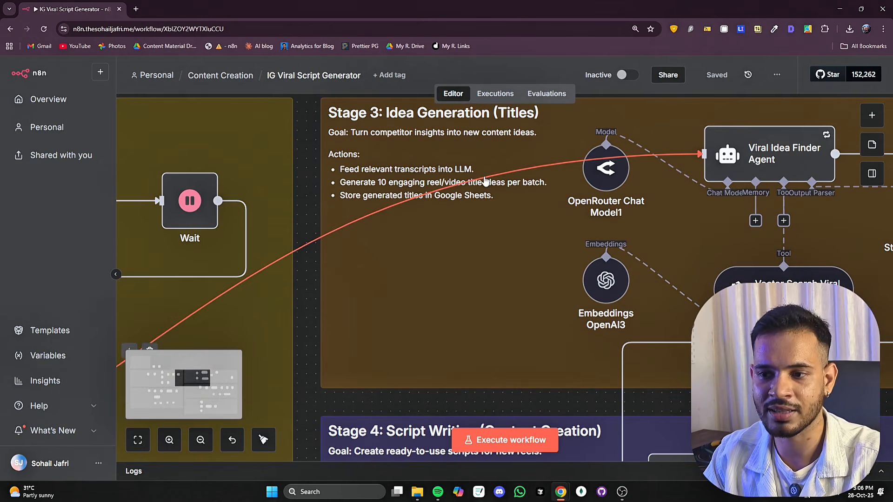
scroll(485, 181, "down", 9)
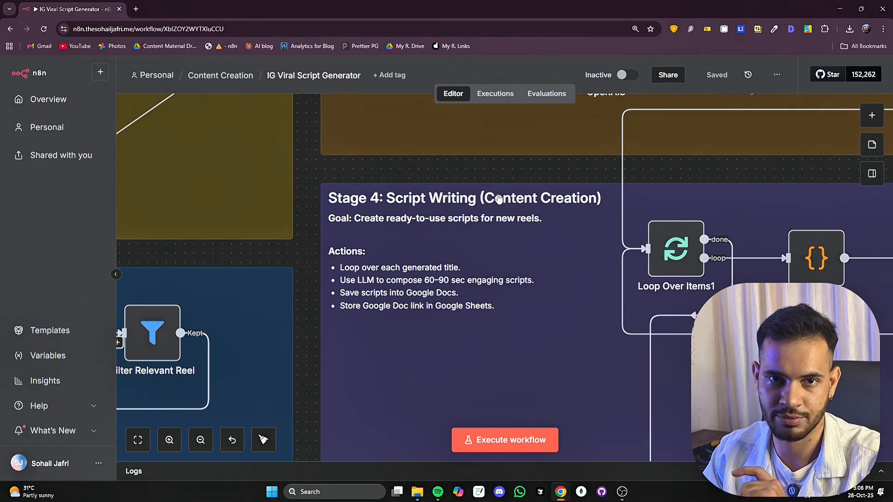
scroll(499, 197, "down", 10)
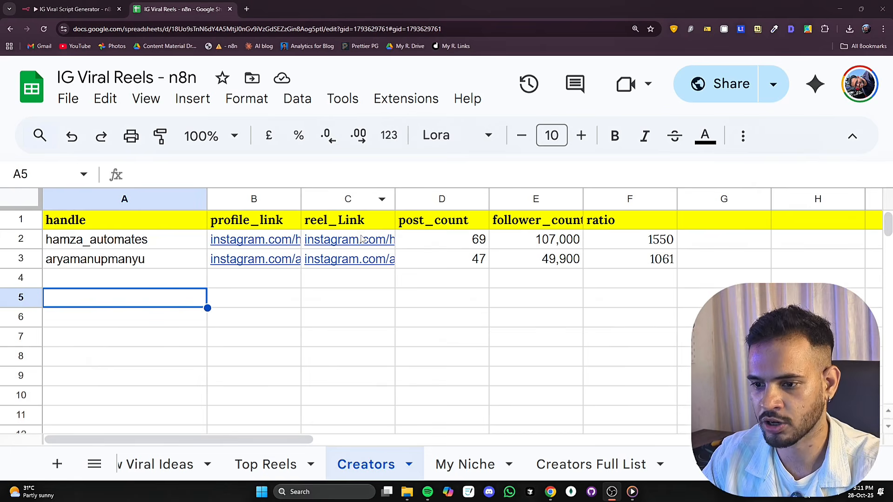
Look at the niche list on the My Niche sheet of the IG Viral Reels spreadsheet
left_click(465, 464)
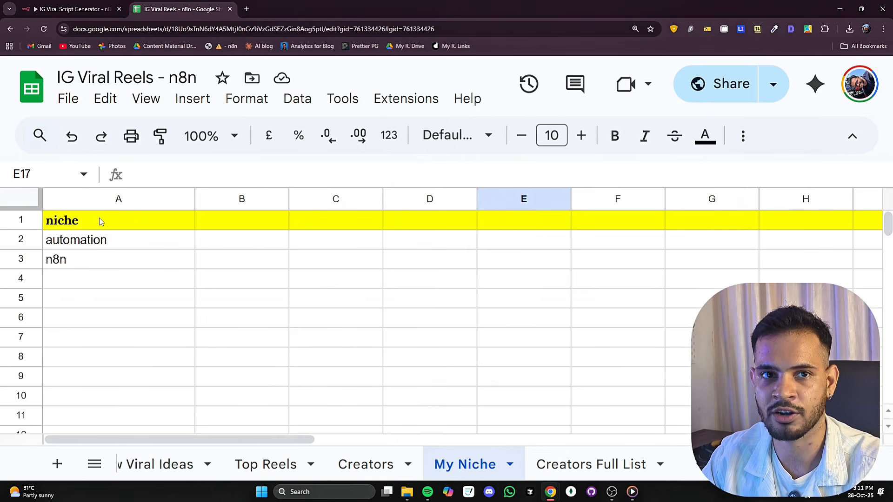
Switch to the n8n workflow and execute the Stage 1 nodes Get Competitors and Get user reels data
left_click(72, 14)
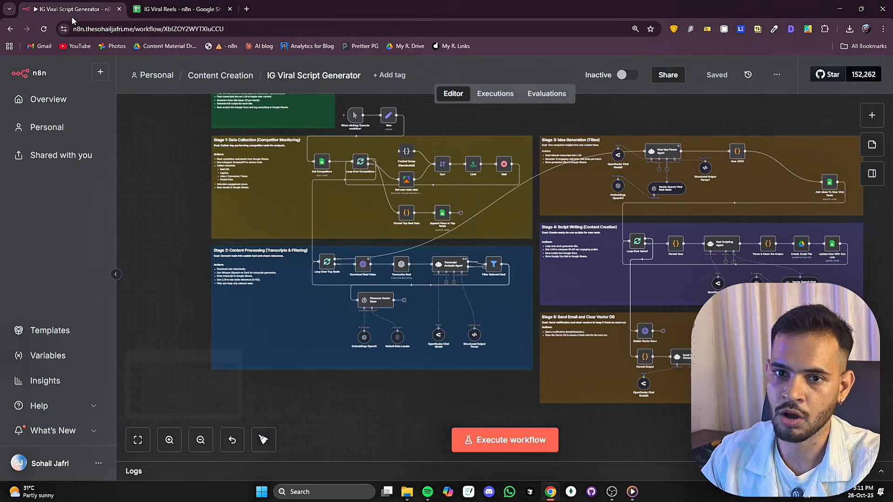
scroll(232, 237, "up", 5)
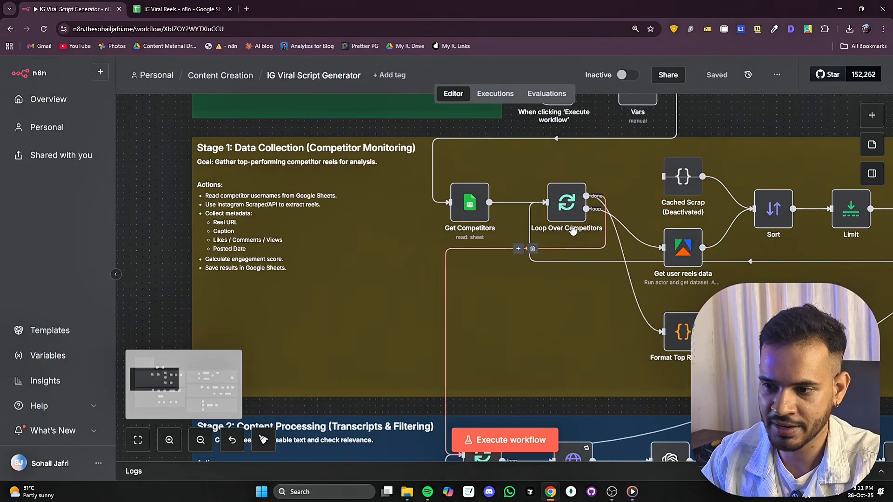
left_click(454, 173)
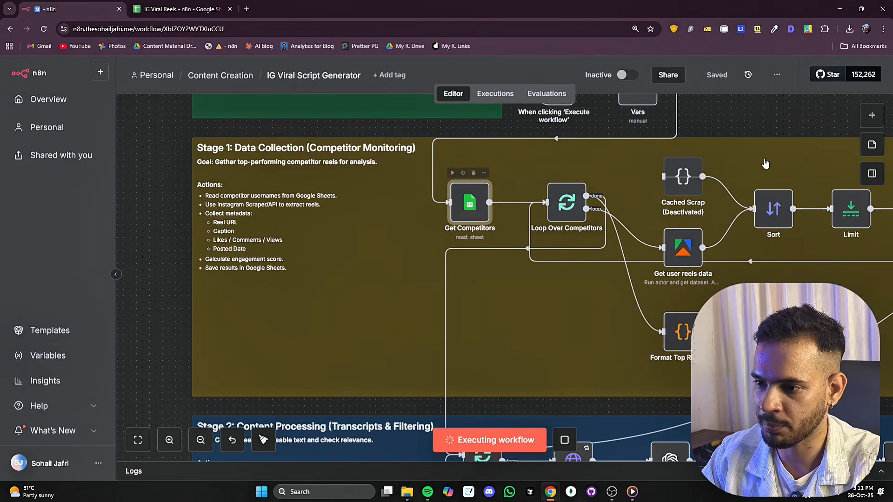
left_click_drag(791, 113, 653, 124)
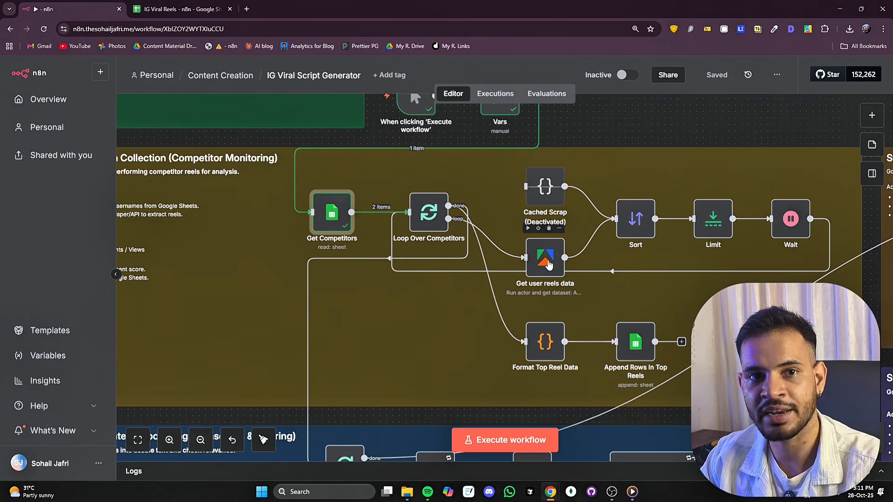
left_click(527, 229)
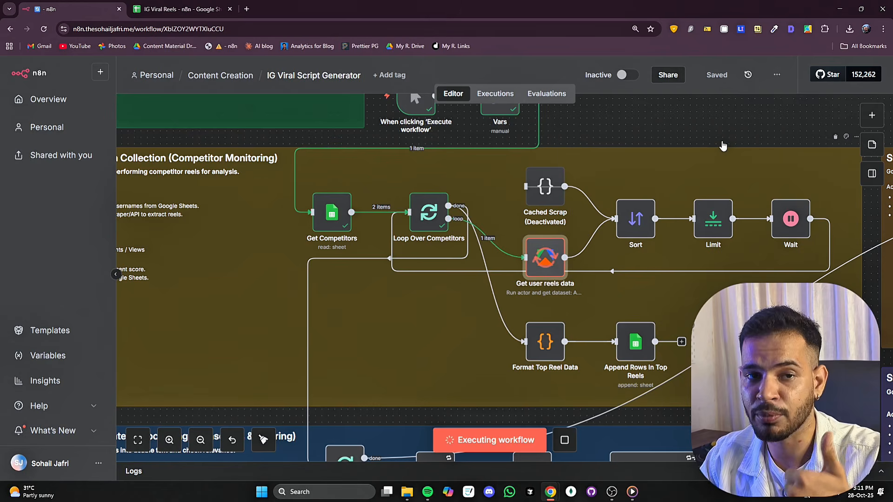
Inspect the Sort node's field name and order, and return to the canvas
double_click(631, 221)
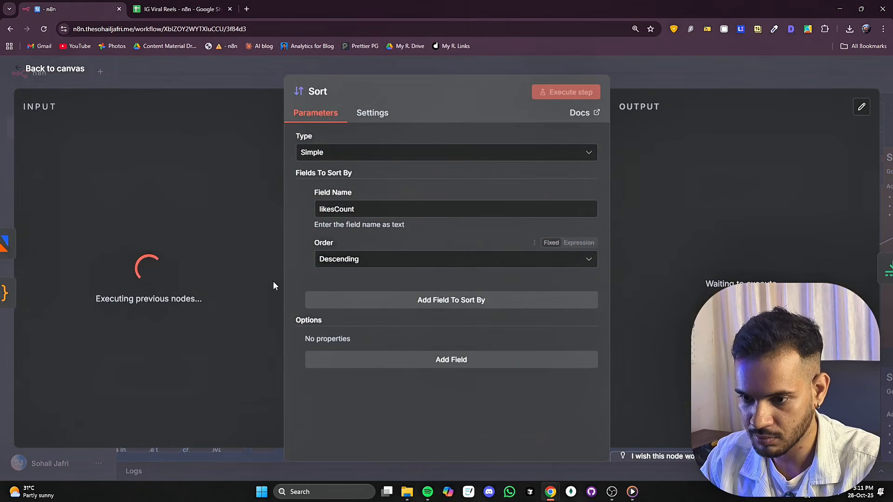
left_click_drag(318, 209, 368, 210)
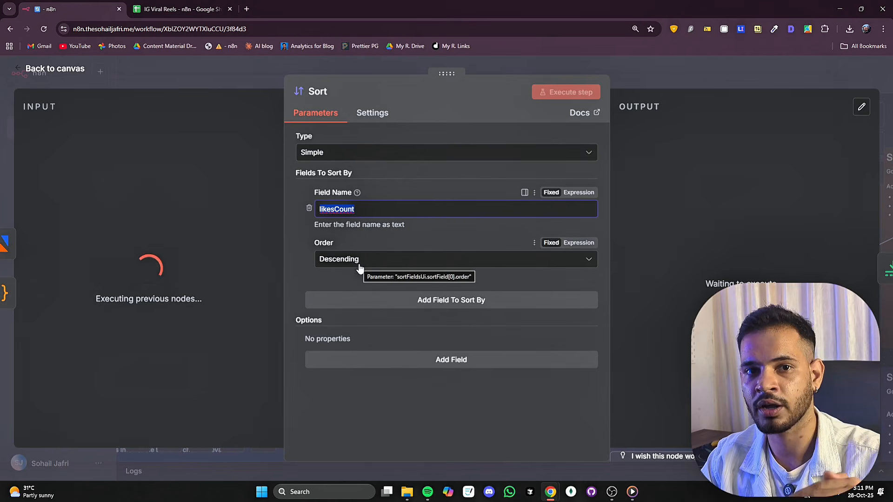
left_click(255, 84)
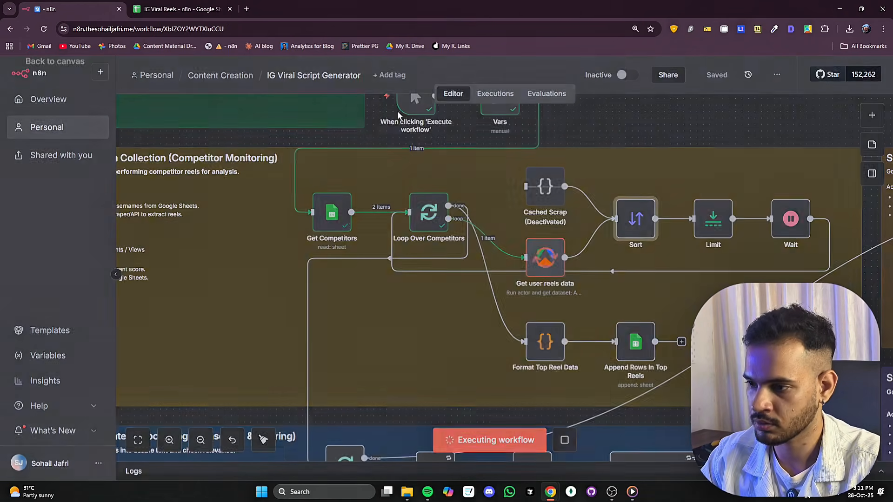
Inspect the Limit node's maximum items and keep settings, and return to the canvas
scroll(686, 128, "right", 5)
left_click(544, 226)
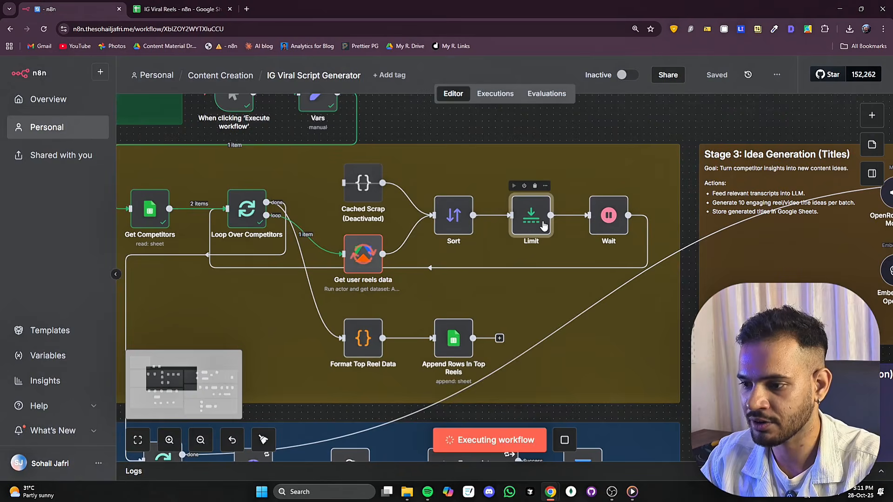
double_click(543, 222)
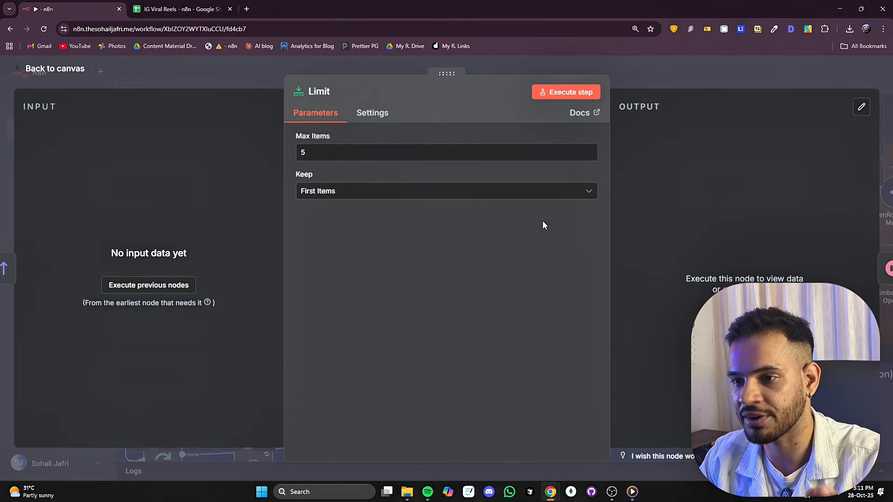
left_click(729, 68)
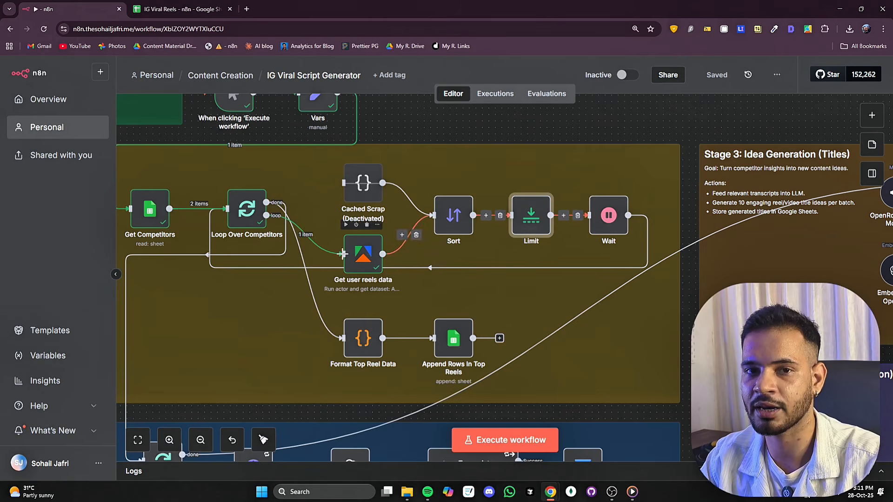
Inspect the Get user reels data node's actor, input JSON and output, and return to the canvas
double_click(356, 251)
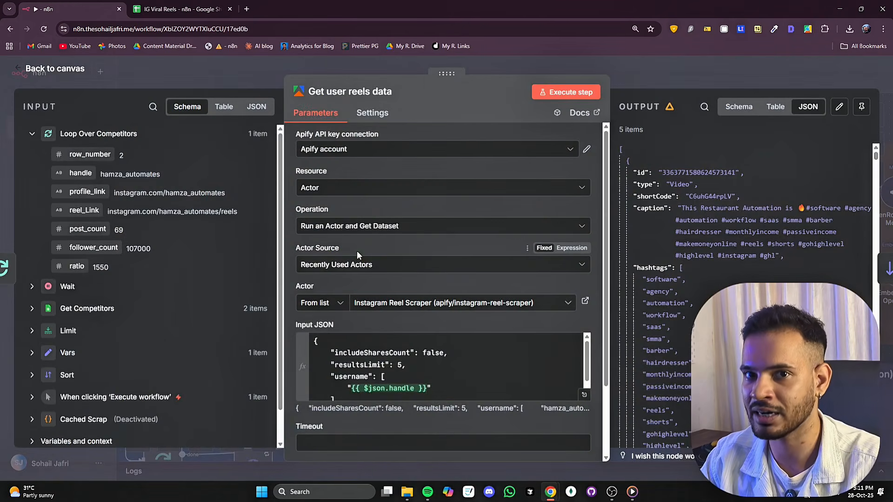
left_click(250, 78)
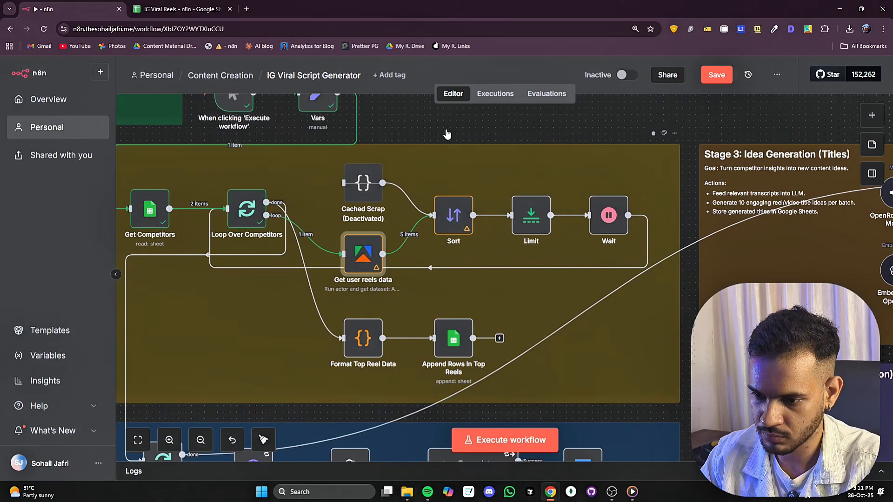
Check the Top Reels sheet in Google Sheets, and execute the Append Rows In Top Reels node in n8n
scroll(556, 149, "down", 3)
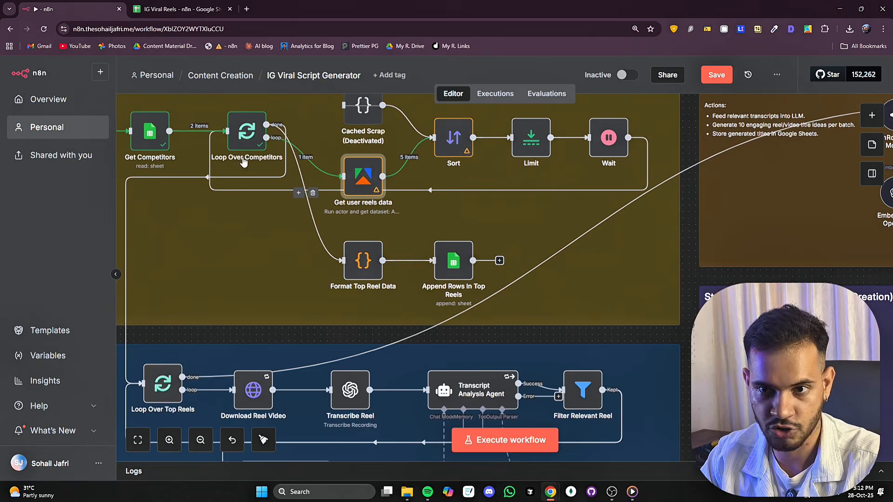
left_click(160, 11)
left_click(261, 463)
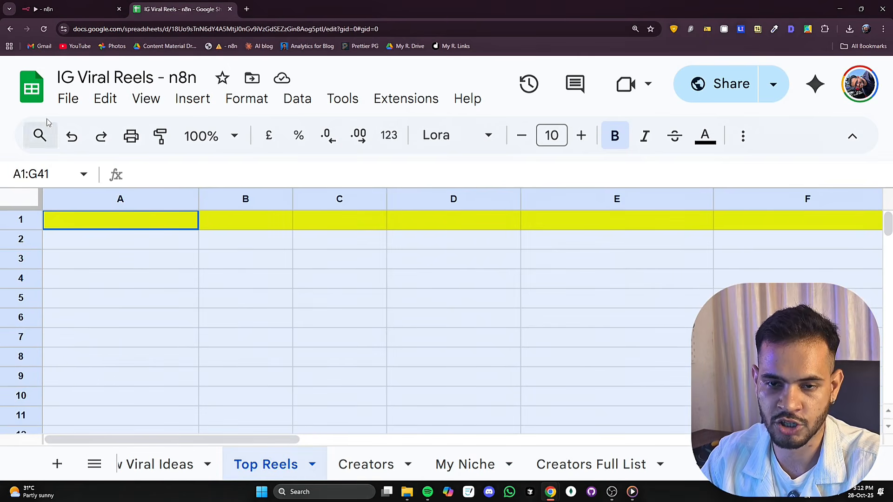
left_click(66, 9)
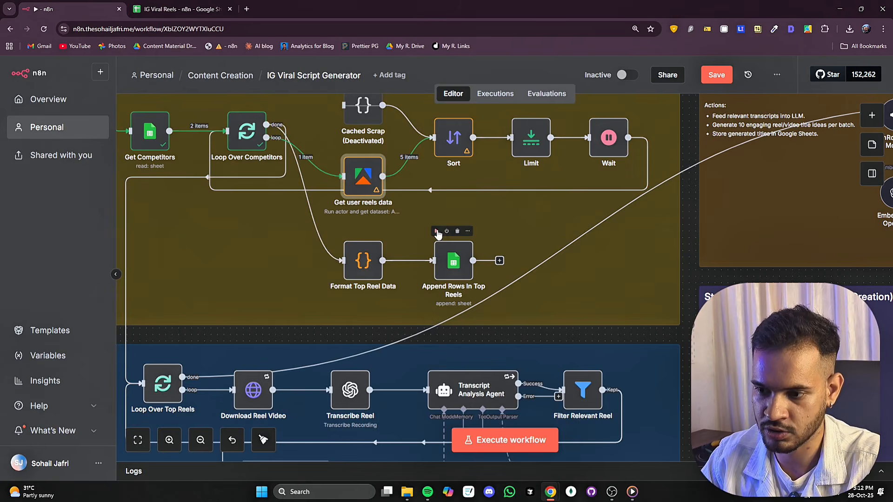
left_click(437, 231)
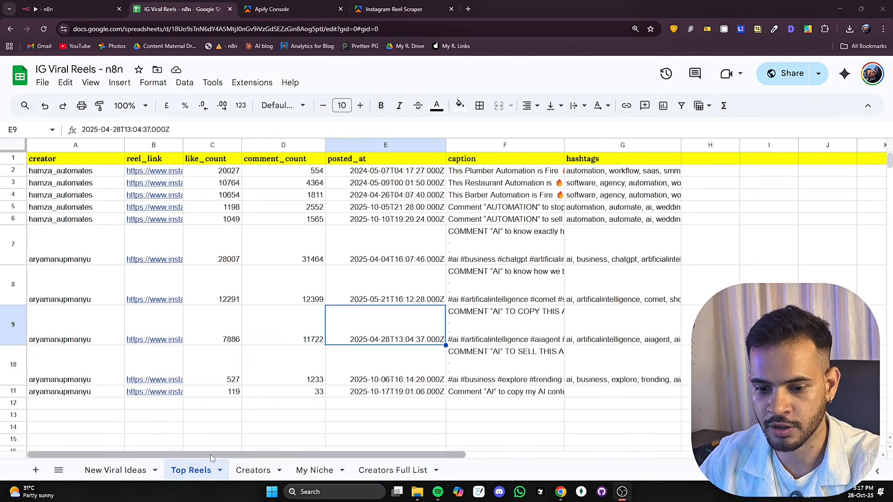
Review the Instagram Reel Scraper's input settings in the Apify console and the collected rows on the Top Reels sheet
left_click(66, 9)
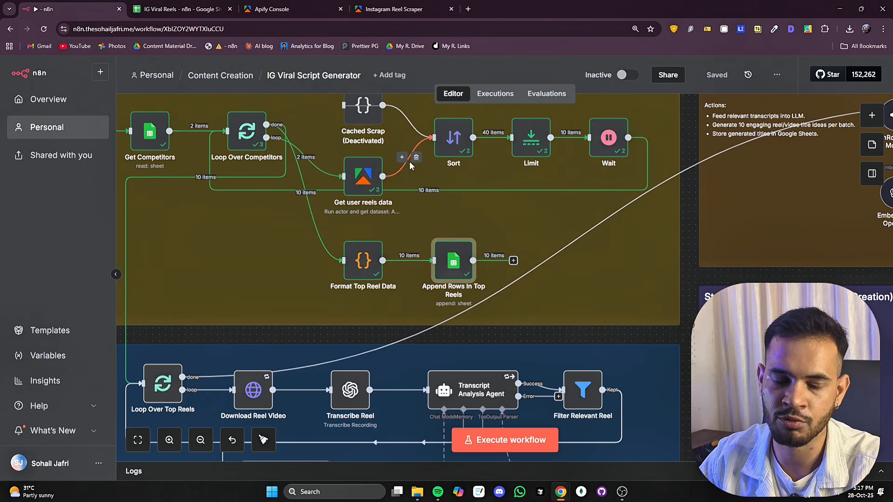
left_click(366, 15)
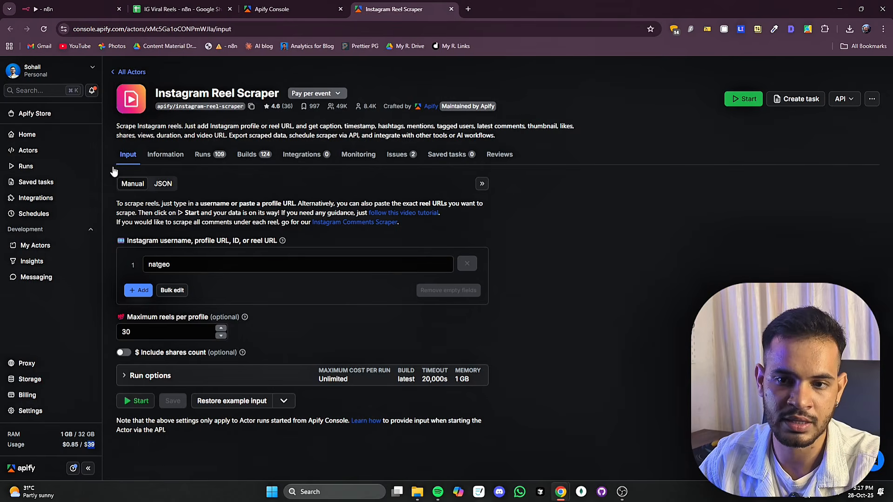
left_click(136, 330)
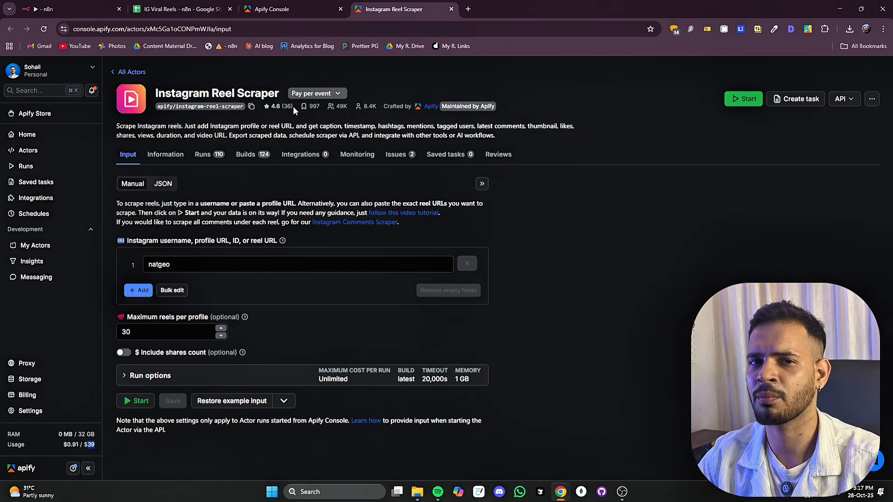
left_click(167, 12)
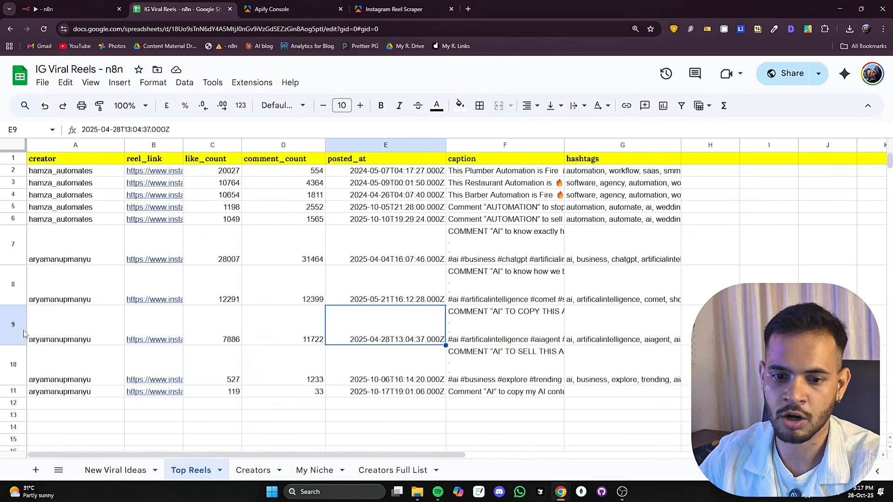
Switch back to n8n and look over the Stage 2 Content Processing (Transcripts & Filtering) section of the workflow
left_click(65, 10)
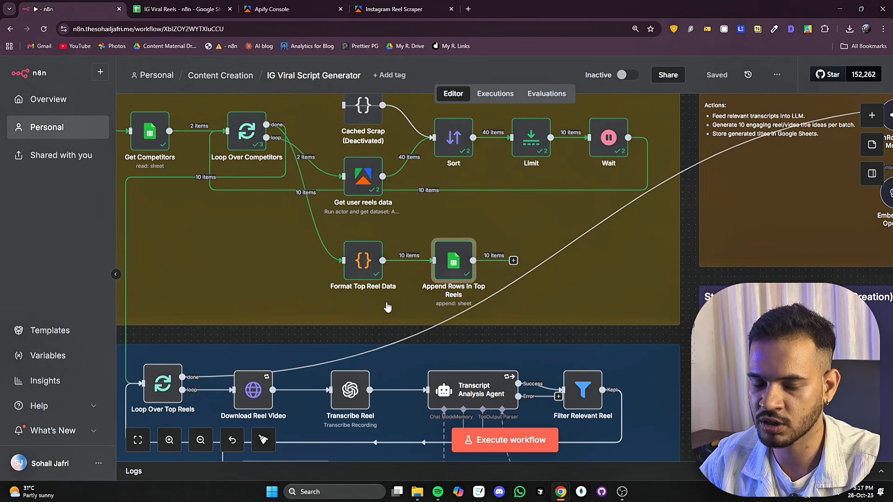
scroll(343, 322, "down", 3)
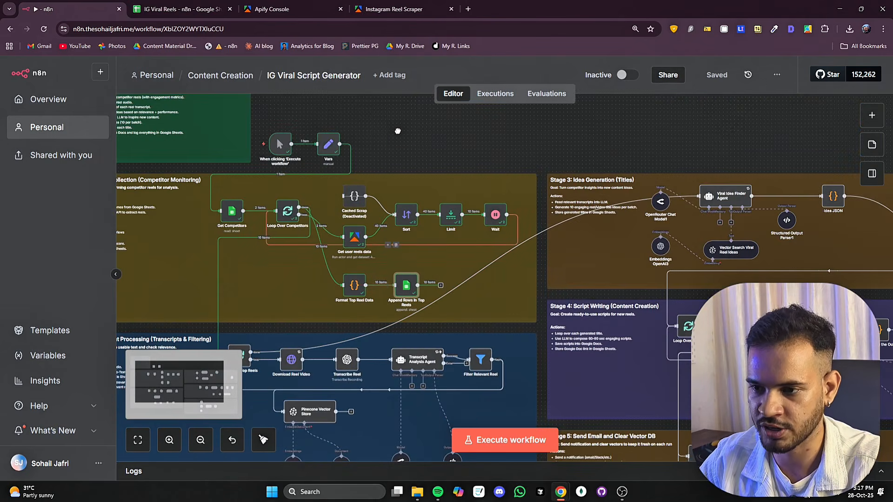
scroll(396, 131, "down", 3)
left_click(295, 355)
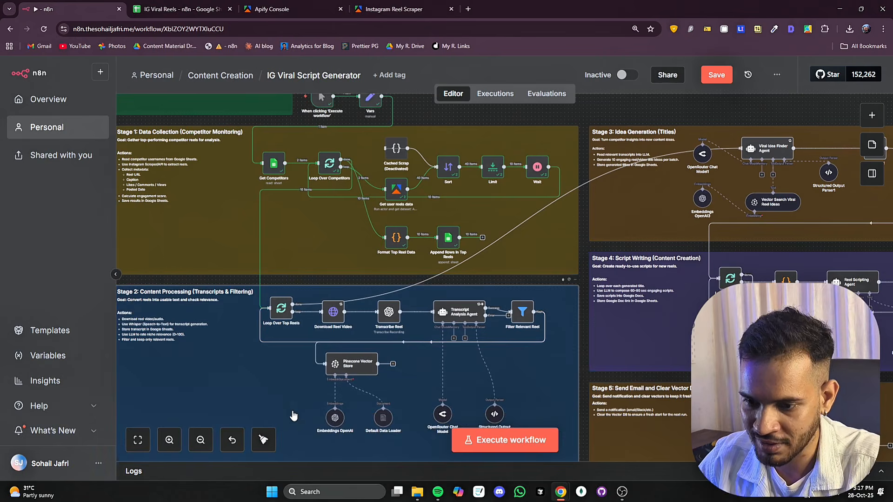
scroll(376, 260, "down", 3)
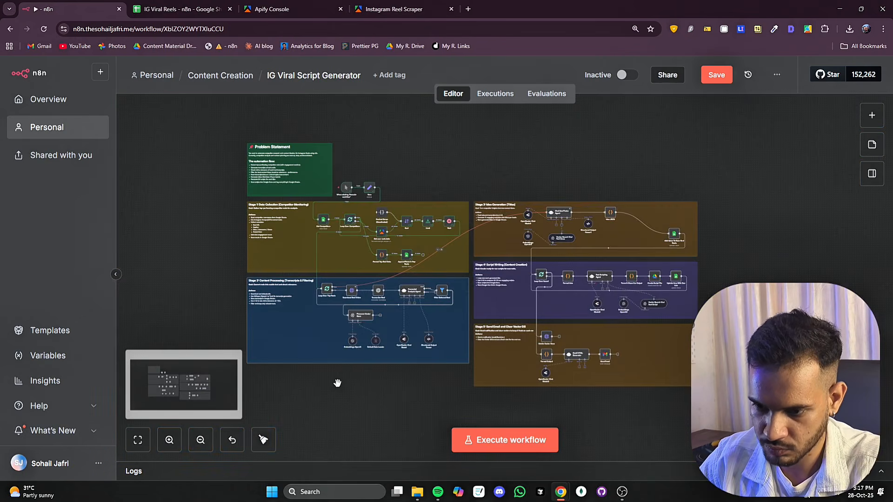
scroll(336, 380, "up", 5)
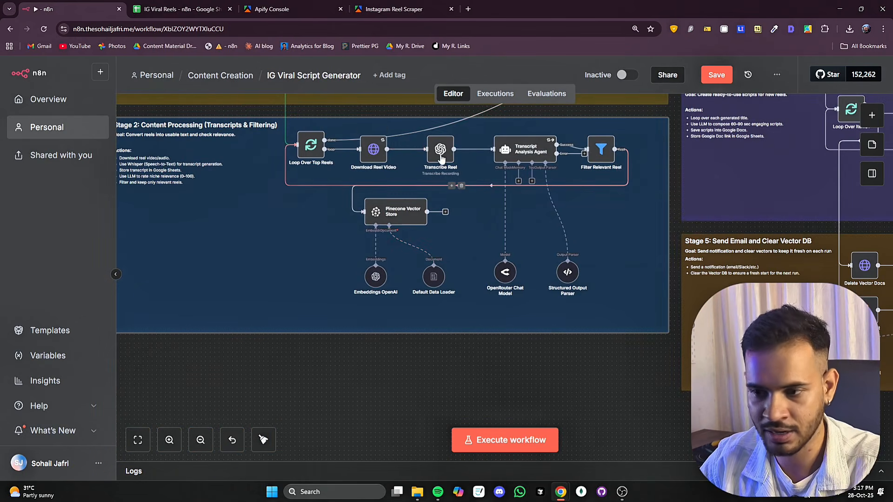
scroll(464, 169, "up", 2)
scroll(465, 169, "up", 1)
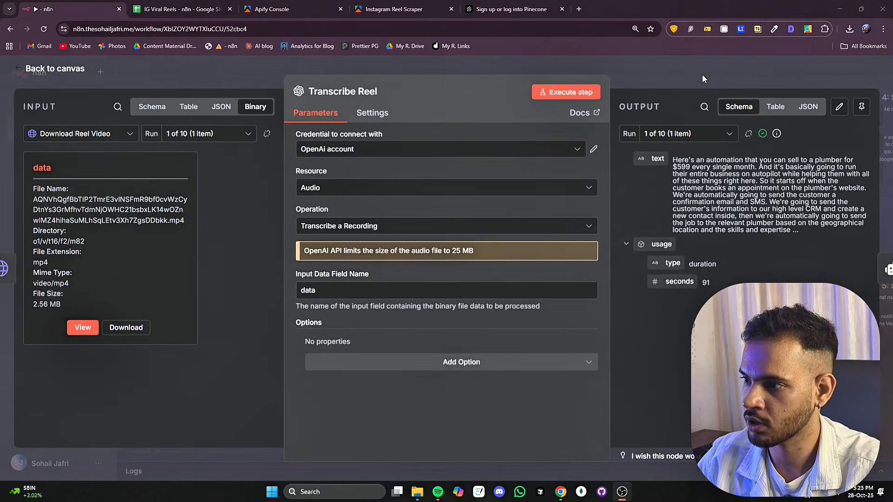
Inspect the Transcript Analysis Agent node's prompt and its output for run 1 of 10, and return to the canvas
left_click(569, 90)
double_click(681, 177)
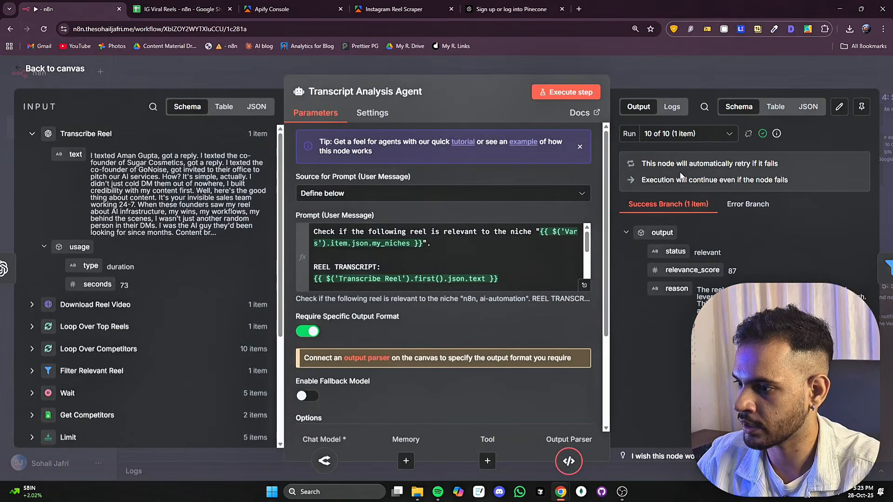
left_click(679, 140)
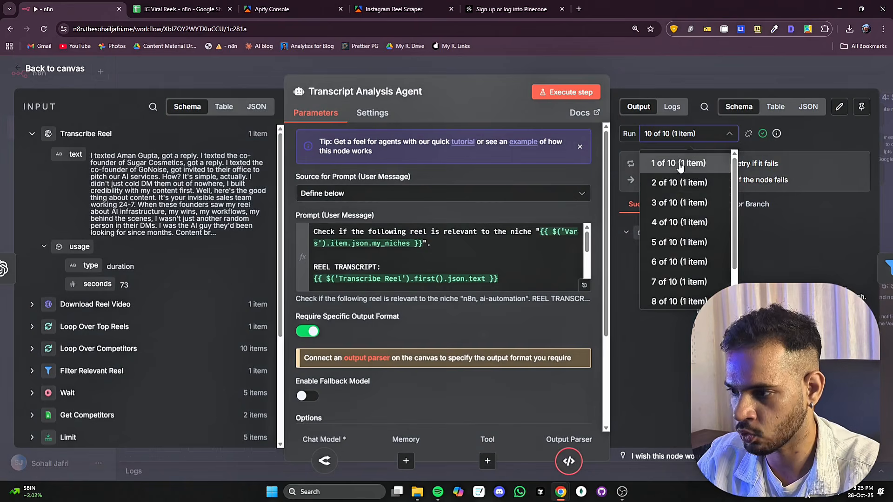
left_click(684, 163)
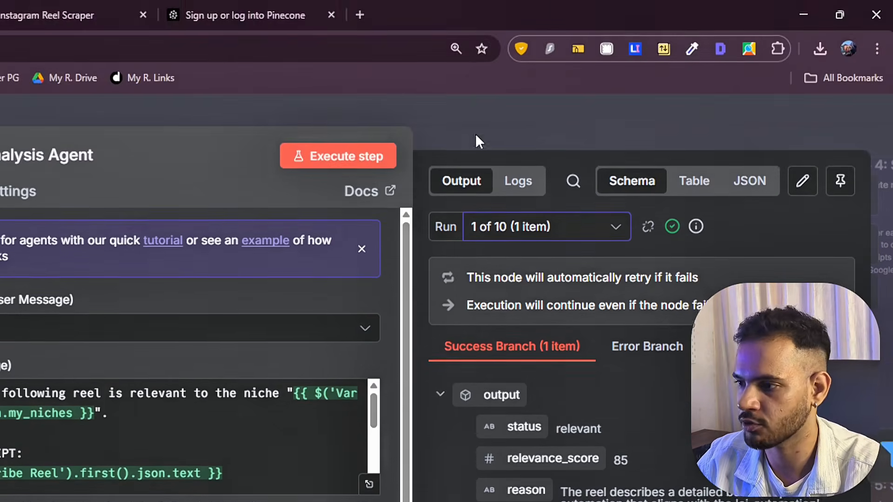
left_click(475, 38)
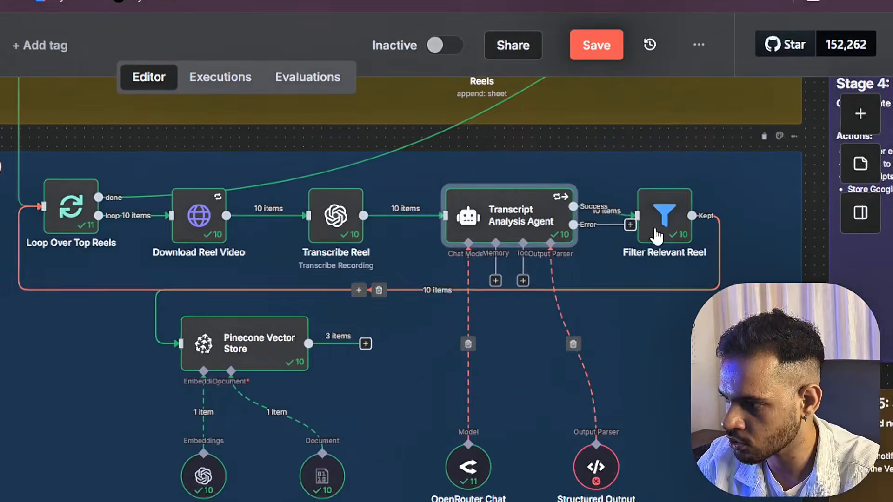
Inspect the Filter Relevant Reel node's status condition and kept output, and return to the canvas
left_click(657, 207)
double_click(657, 256)
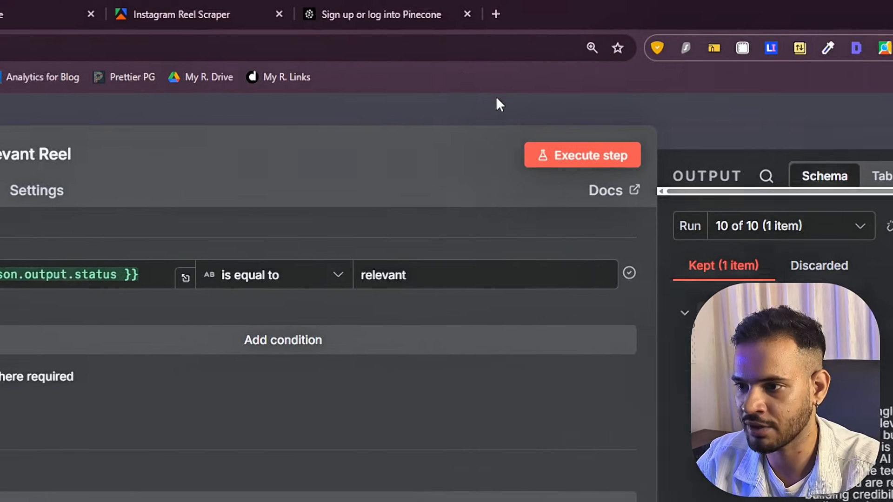
left_click(877, 85)
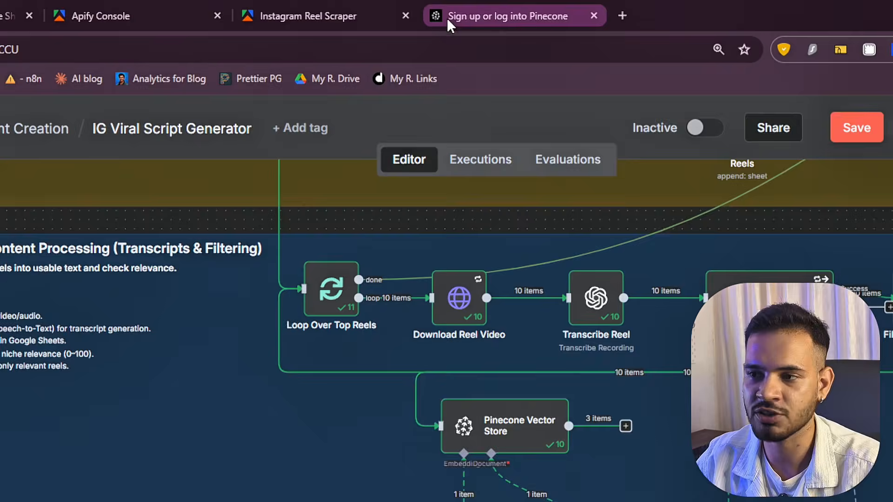
Switch to the Pinecone login page, sign in with GitHub, and authorize pinecone-io
left_click(447, 18)
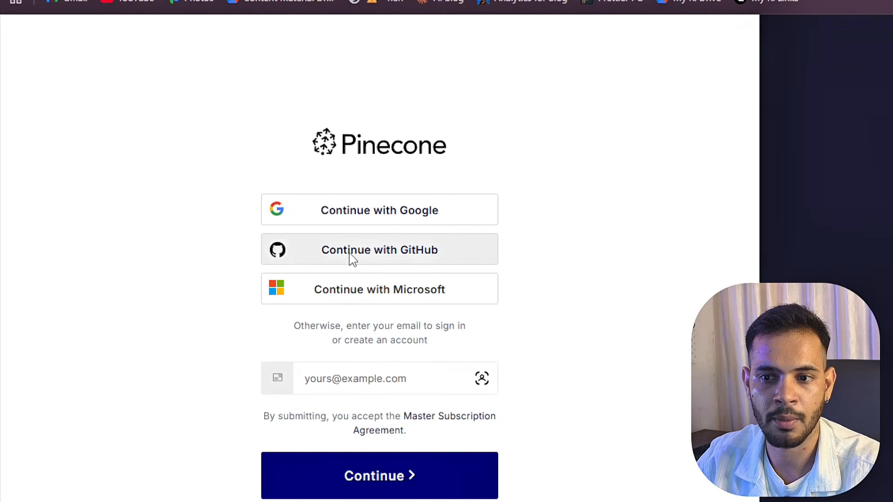
left_click(350, 255)
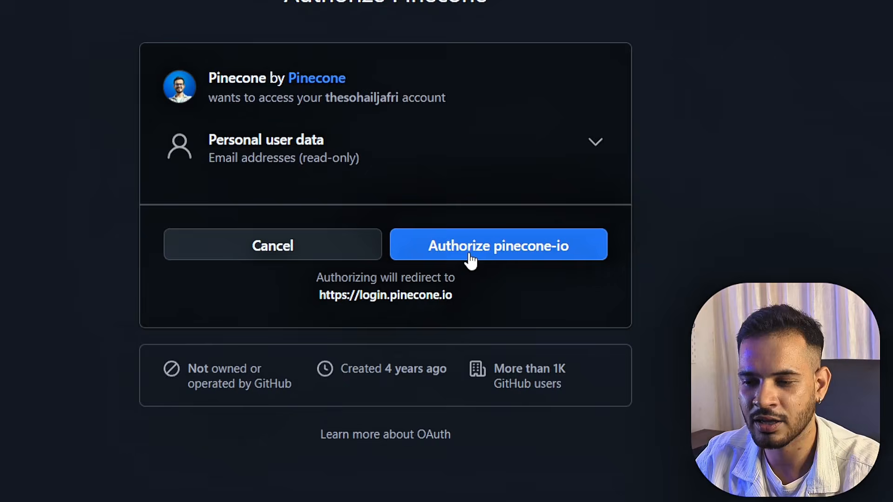
left_click(469, 258)
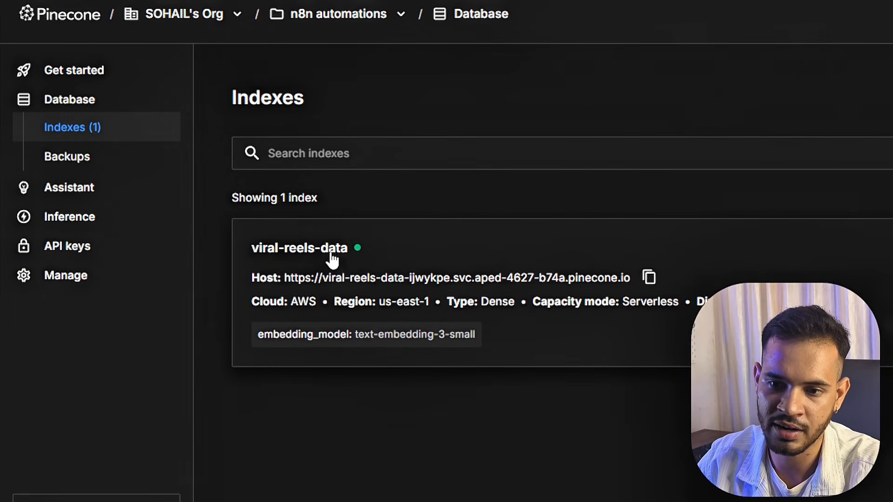
Open the viral-reels-data index in Pinecone and examine its dimensions setting
left_click(334, 255)
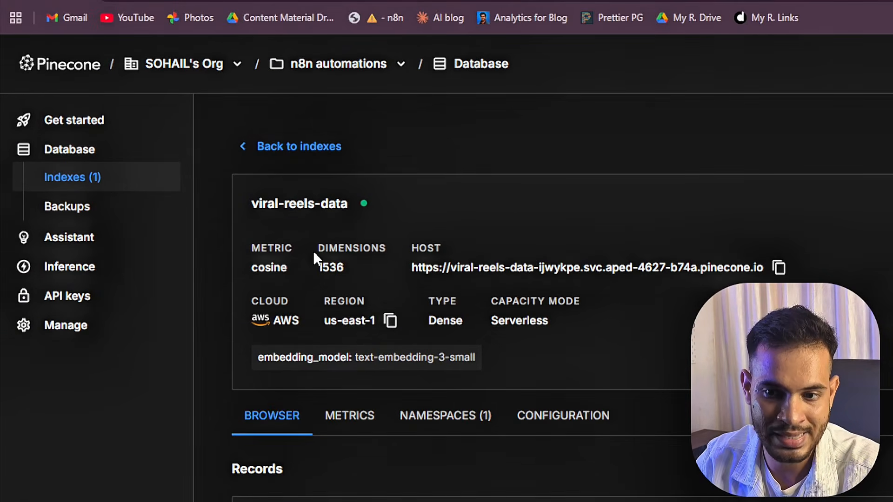
left_click_drag(316, 203, 383, 206)
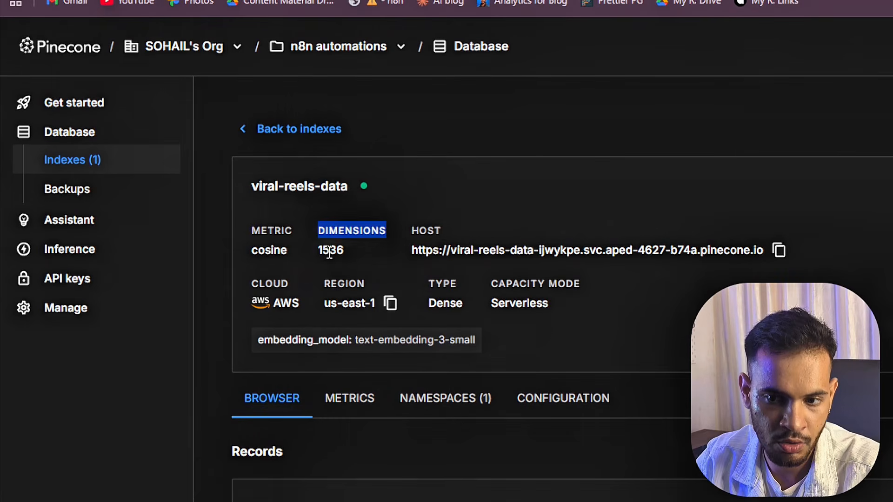
left_click_drag(328, 269, 360, 259)
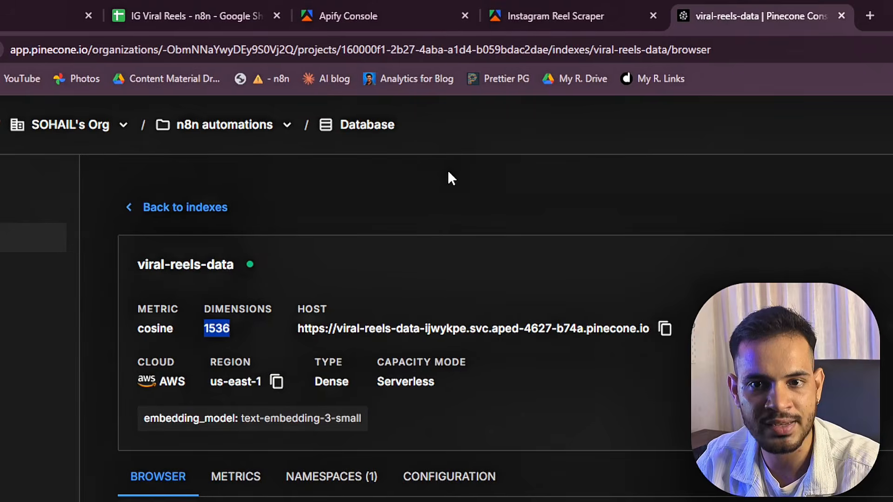
Switch back to n8n, inspect the Transcribe Reel node's input file and output, and return to the canvas
left_click(127, 19)
left_click(451, 260)
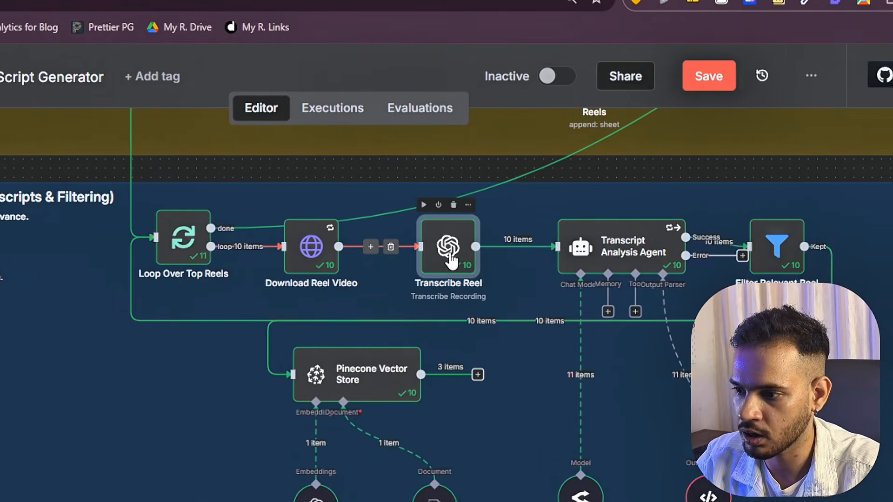
double_click(449, 257)
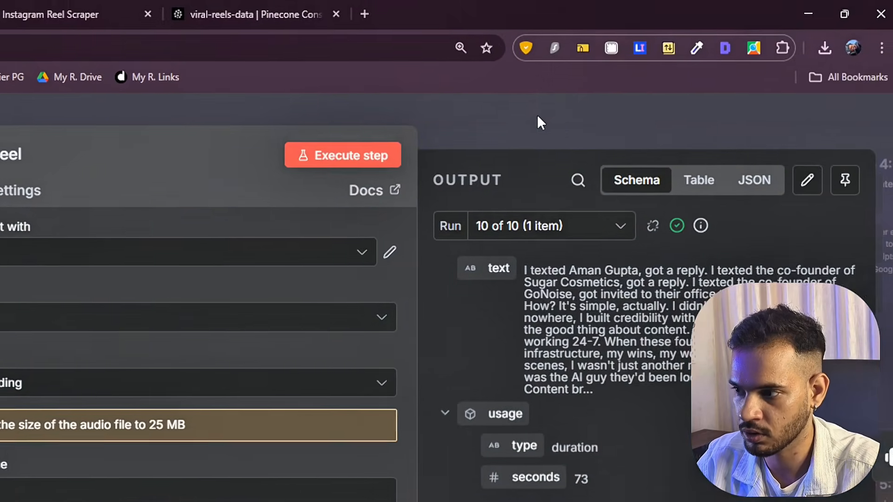
left_click(645, 76)
double_click(335, 311)
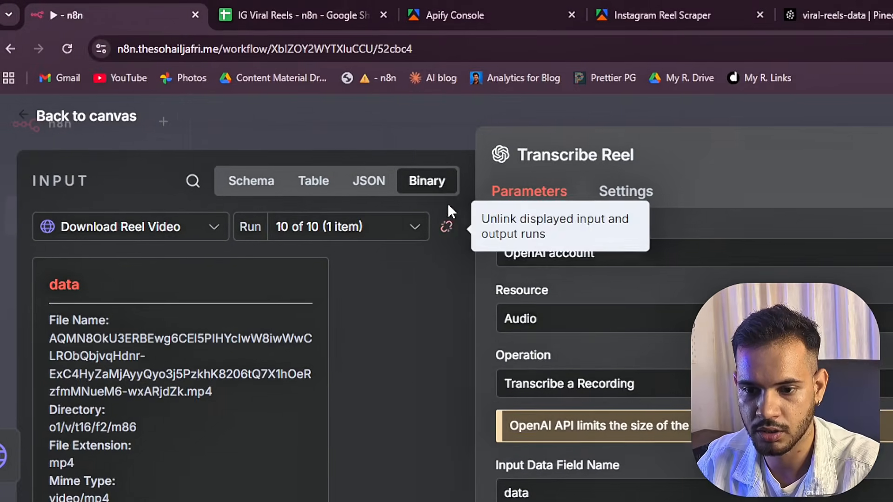
left_click(407, 131)
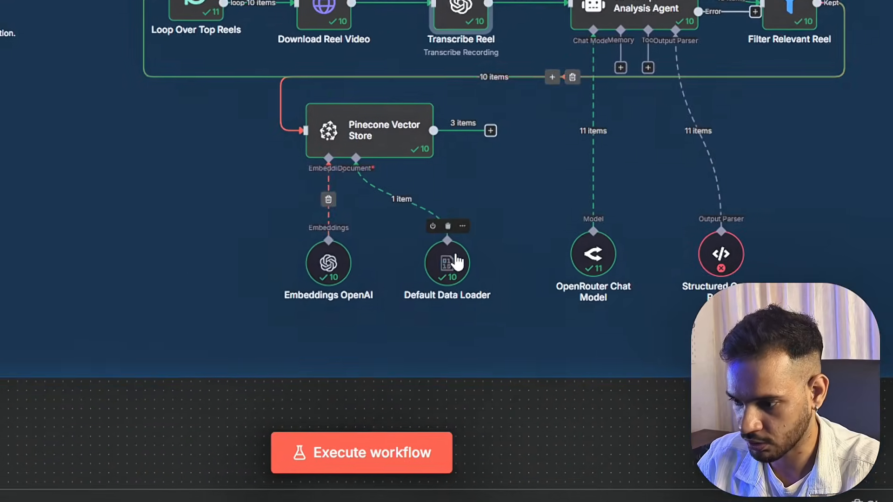
Compare the Embeddings OpenAI node's model with the embedding model of the Pinecone index, and return to the n8n canvas
double_click(329, 263)
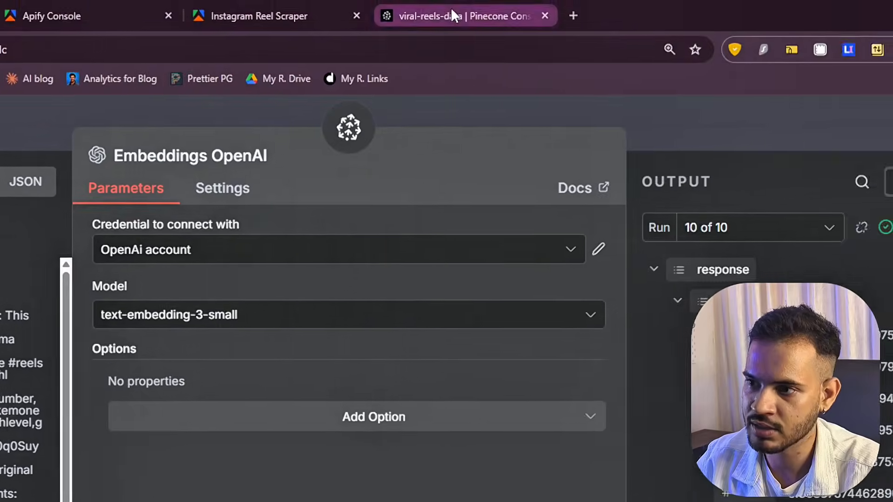
left_click(452, 10)
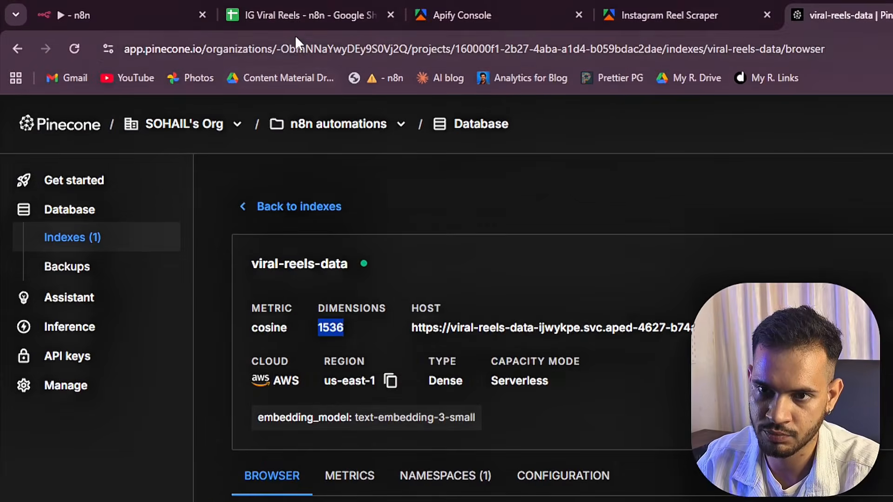
left_click(292, 14)
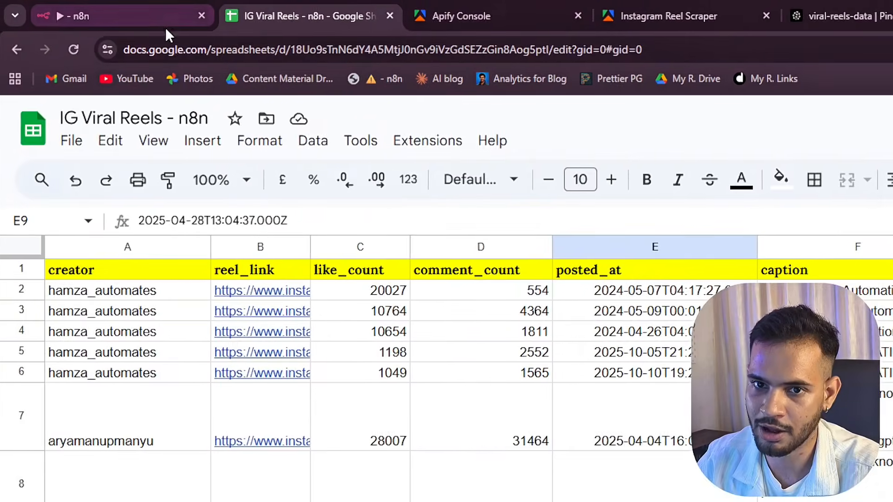
left_click(111, 14)
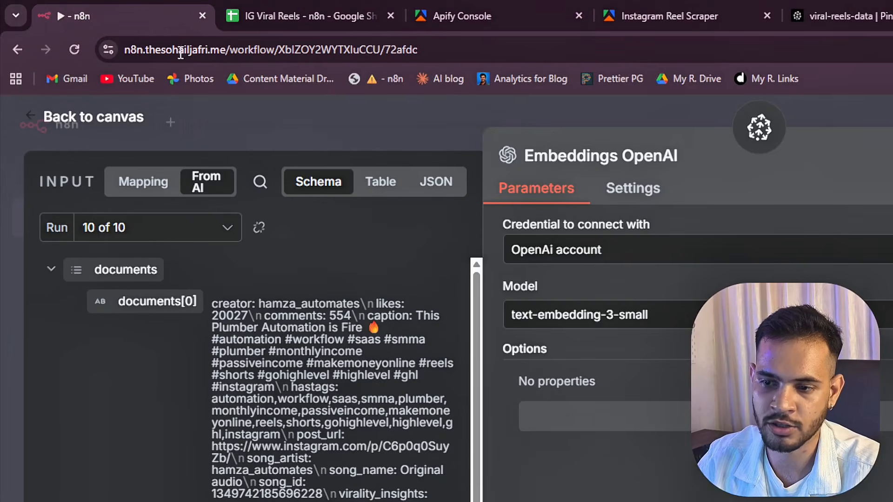
left_click(423, 127)
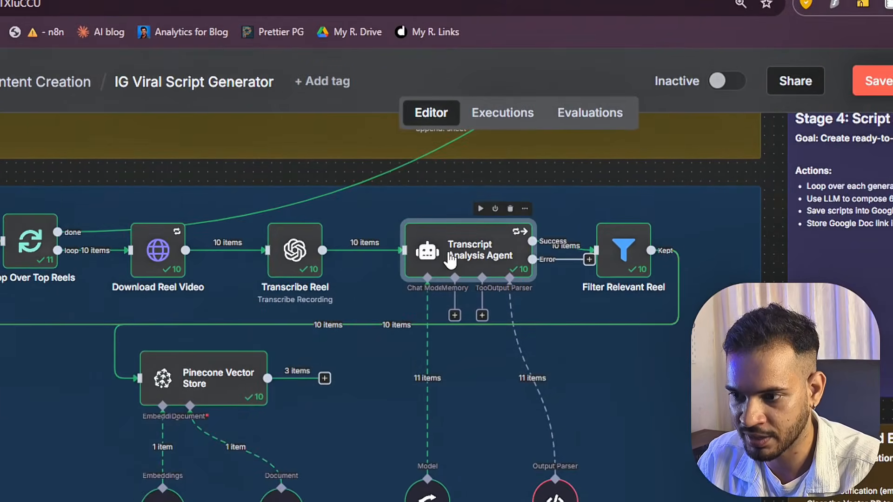
Inspect the JSON schema and output of the Transcript Analysis Agent's Structured Output Parser, and return to the canvas
double_click(453, 255)
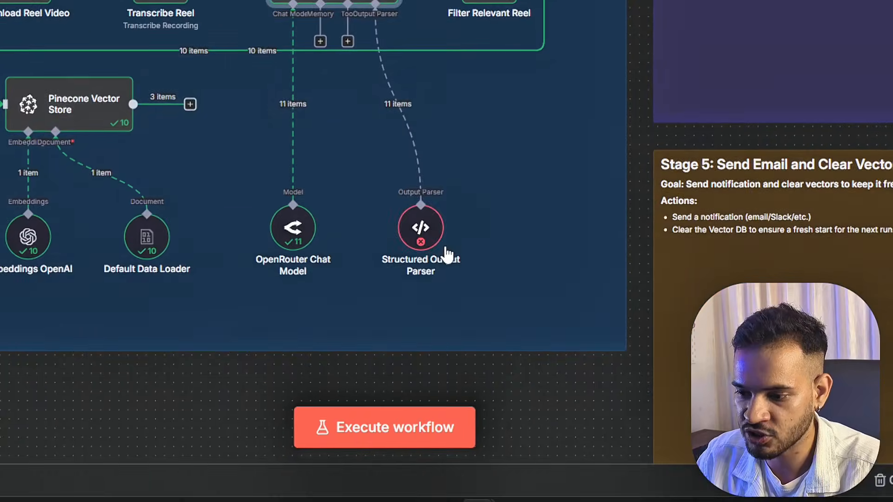
double_click(637, 365)
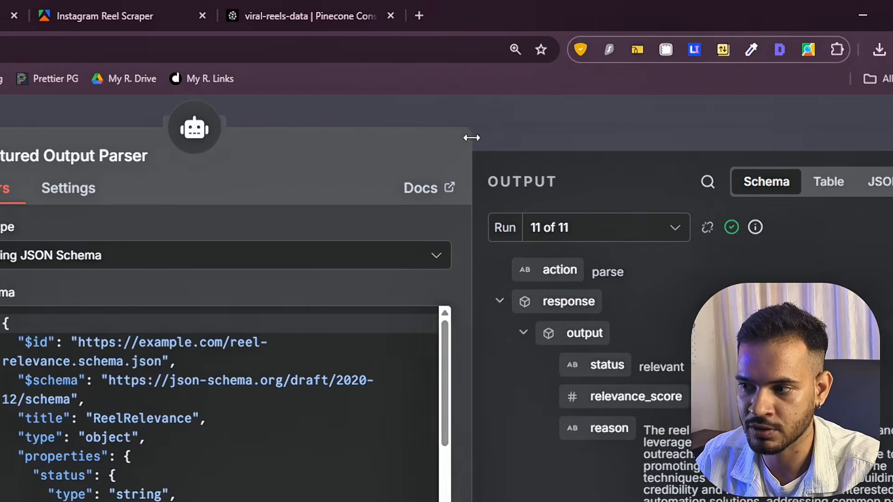
left_click(600, 137)
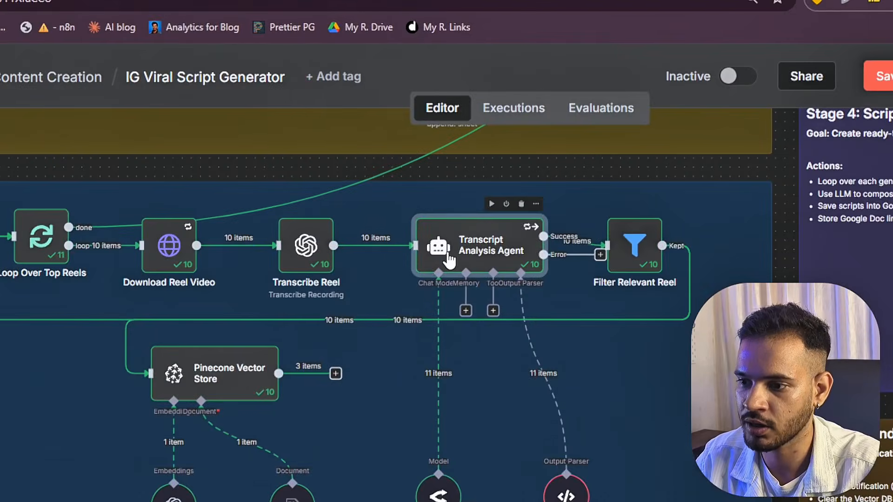
Review the retry options in the Transcript Analysis Agent node's settings, and return to the canvas
double_click(447, 256)
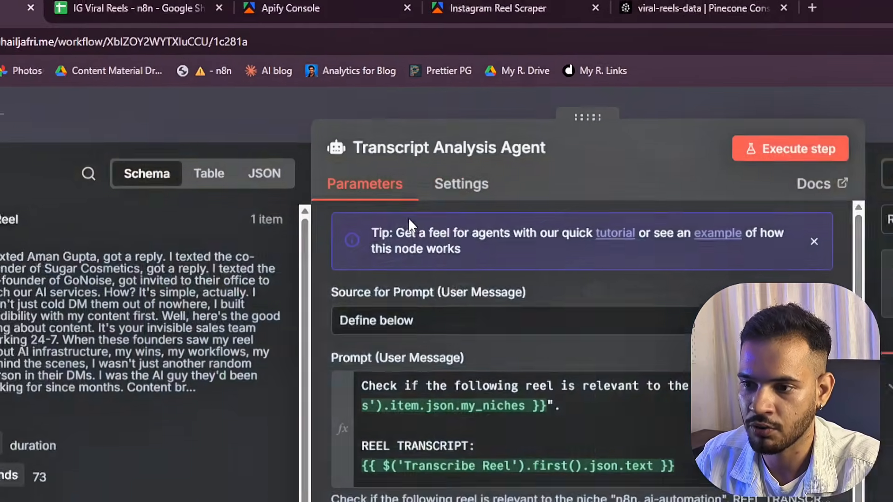
left_click(462, 194)
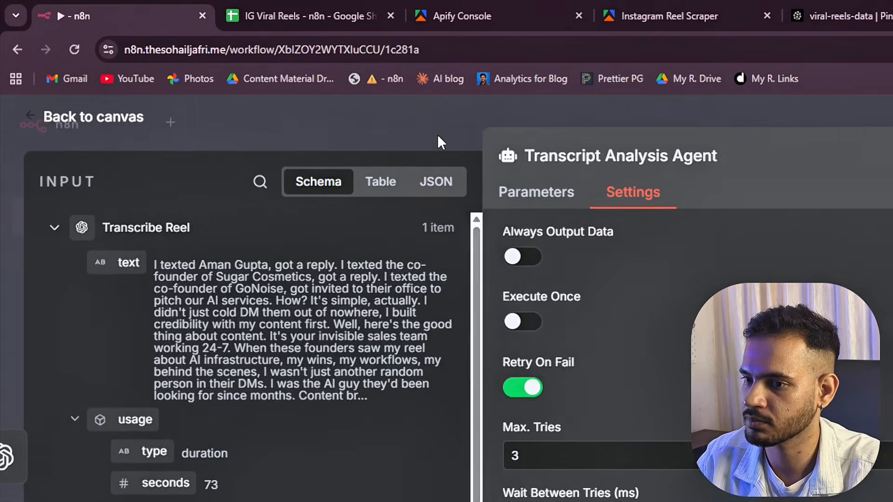
left_click(333, 35)
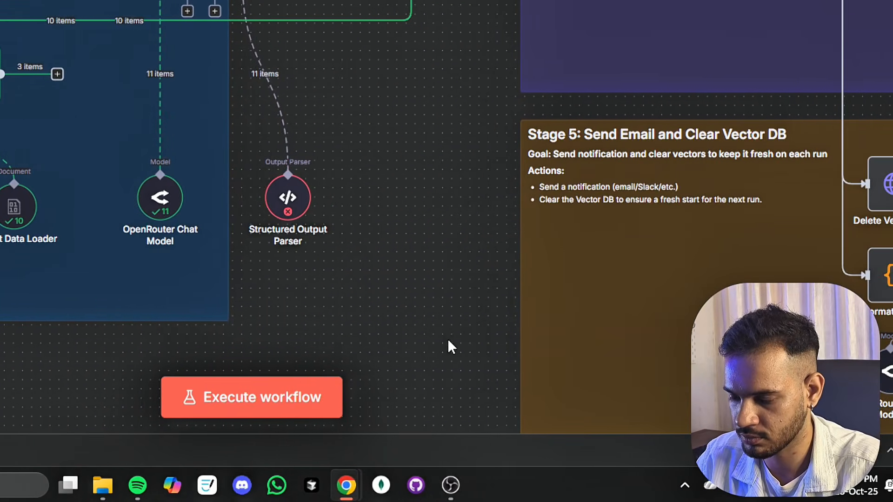
Look over the Stage 3 Viral Idea Finder Agent nodes, inspect the Idea JSON node's code, and return to the canvas
scroll(446, 332, "down", 5)
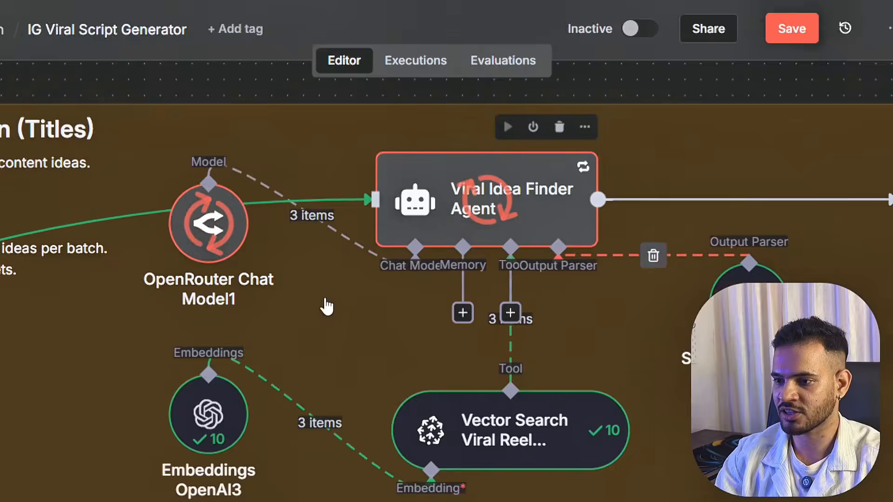
scroll(578, 324, "down", 3)
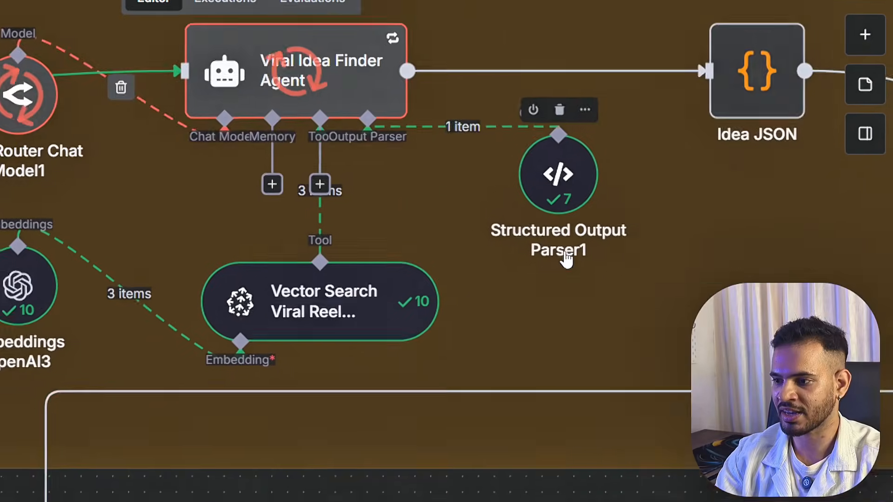
scroll(539, 313, "up", 3)
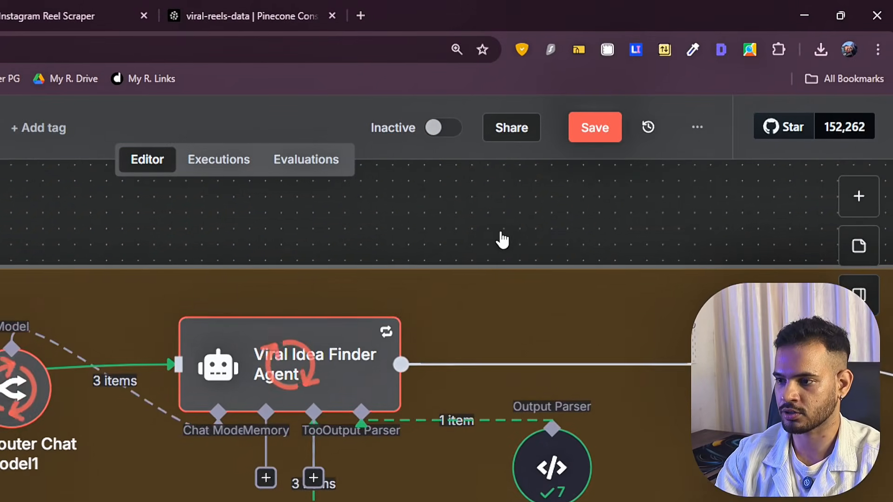
scroll(524, 208, "down", 3)
scroll(526, 209, "down", 3)
left_click_drag(587, 206, 279, 211)
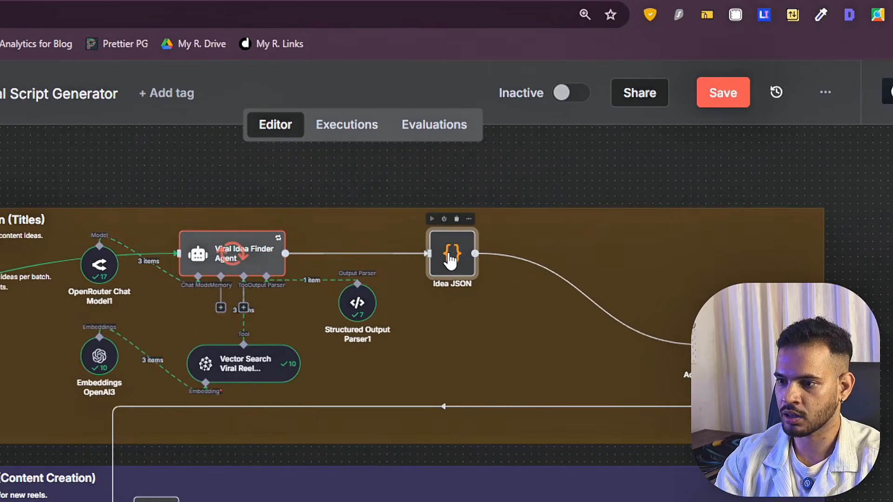
double_click(542, 212)
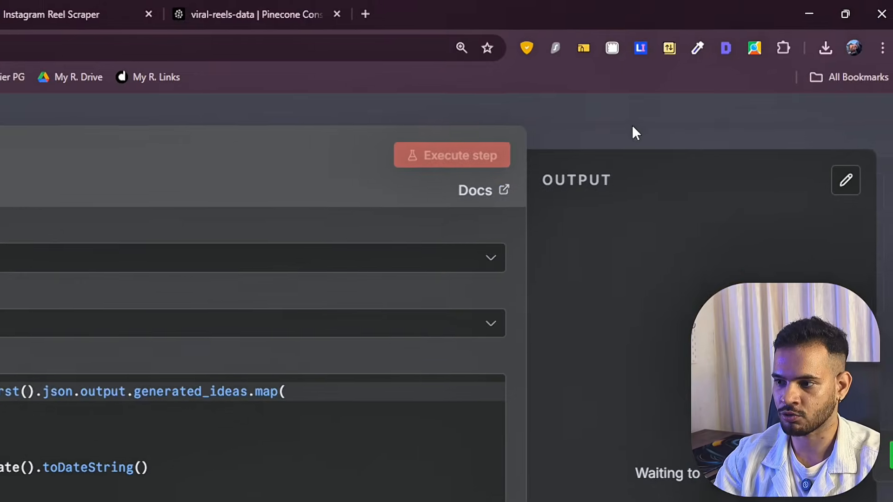
left_click(633, 127)
left_click(596, 262)
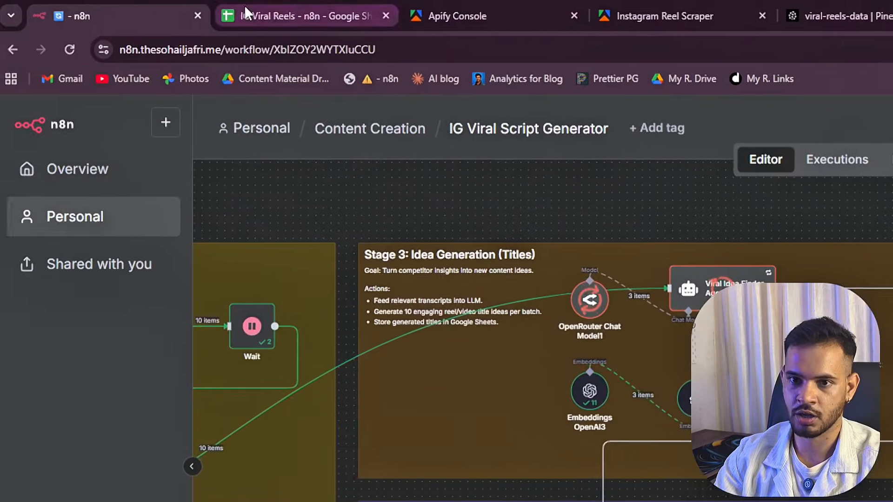
Switch to the IG Viral Reels Google Sheet and review the generated hooks in the New Viral Ideas sheet, rows 2 to 5
left_click(245, 13)
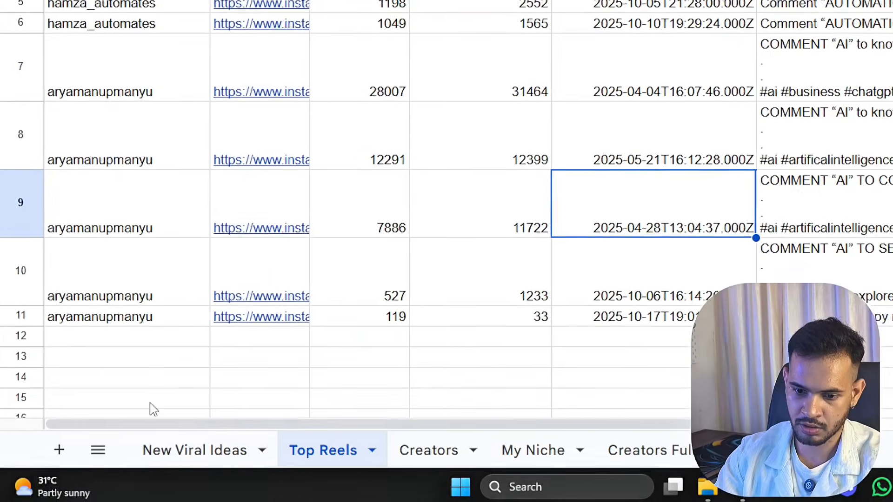
left_click(205, 450)
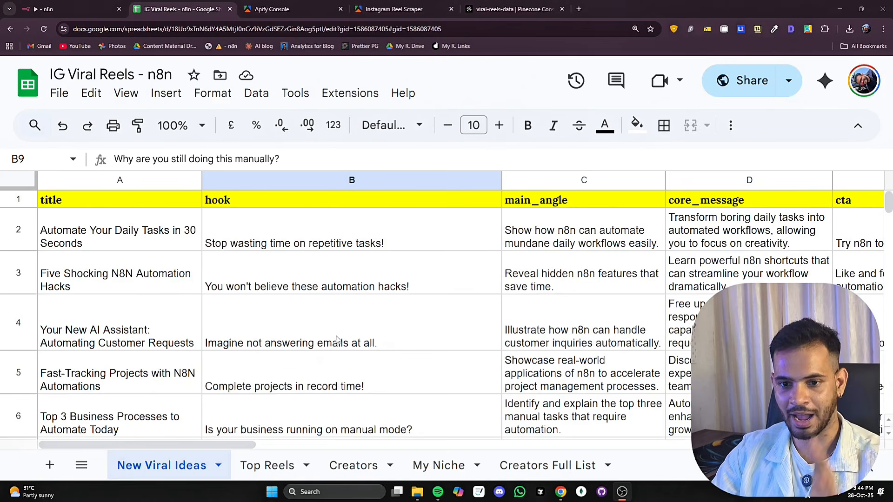
double_click(247, 247)
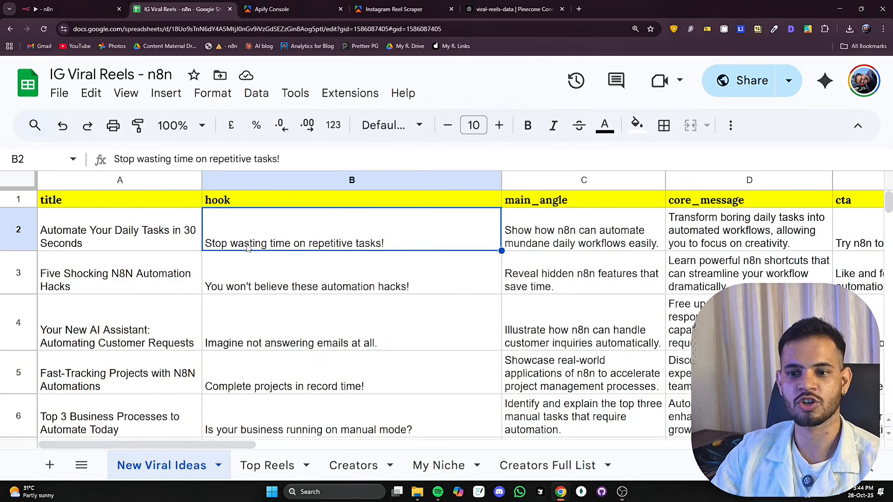
double_click(250, 287)
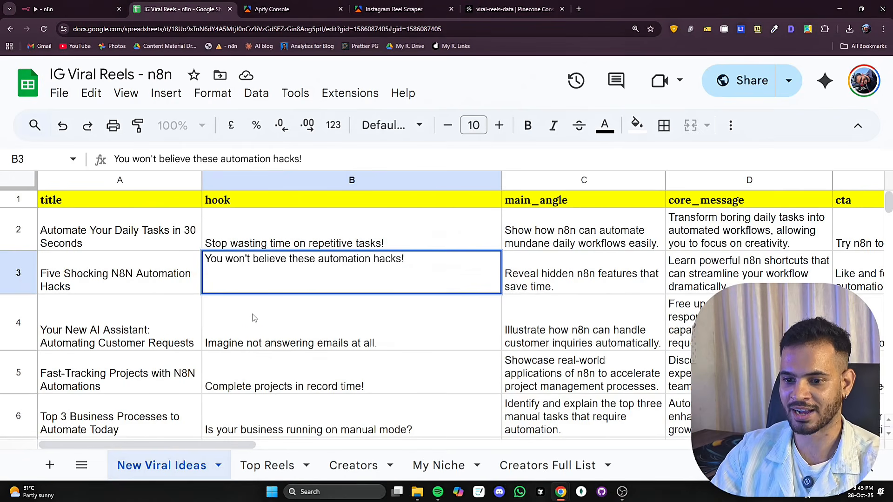
double_click(258, 329)
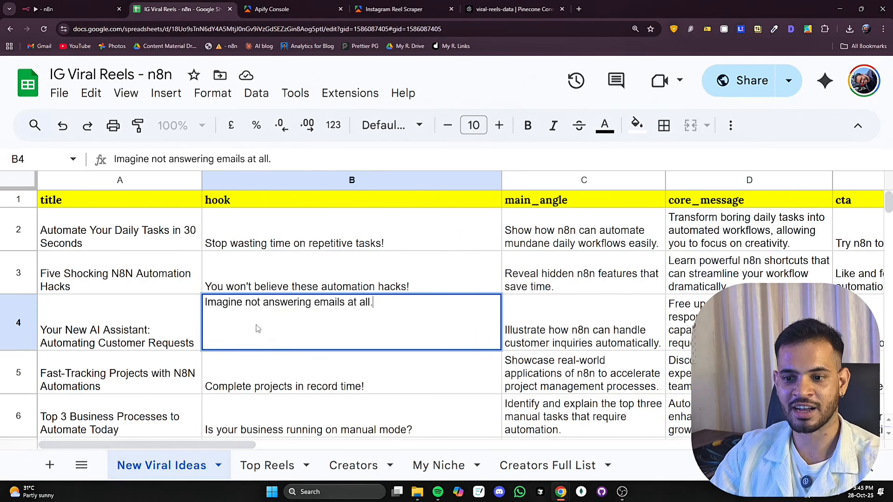
left_click(318, 377)
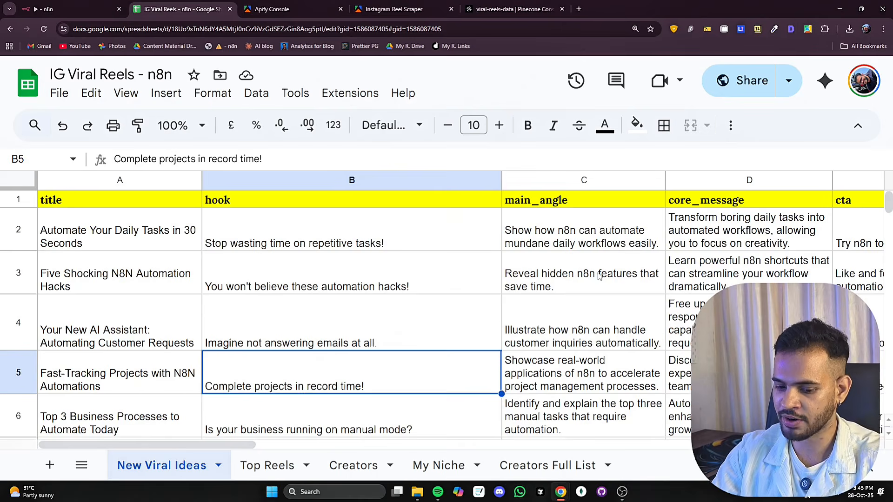
scroll(599, 277, "down", 3)
scroll(542, 211, "up", 4)
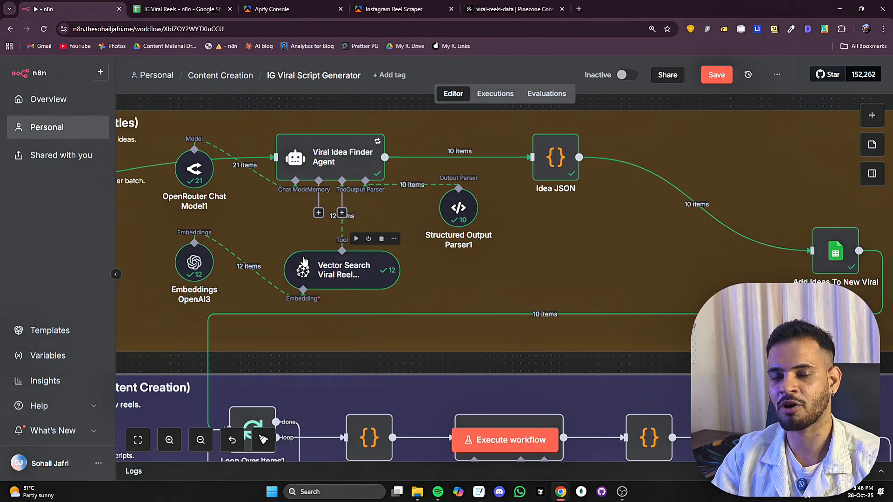
Examine the Stage 4 Script Writing nodes below the Stage 3 idea generation section in n8n
scroll(300, 299, "down", 5)
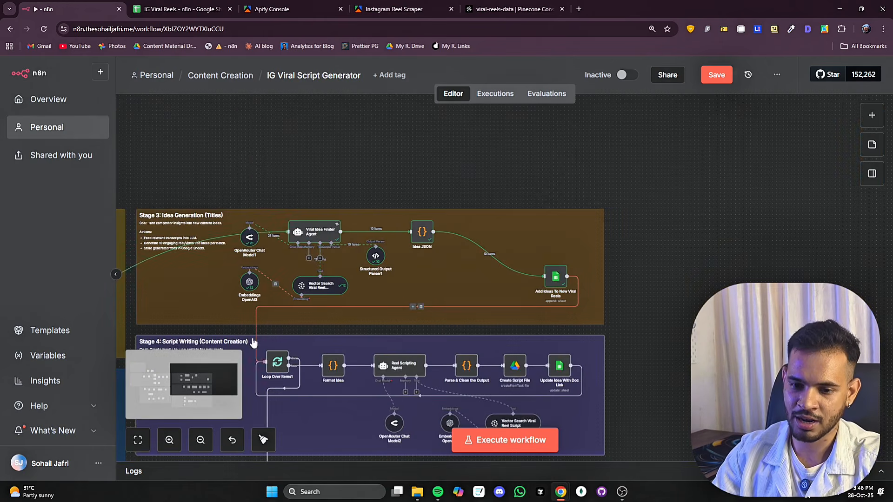
scroll(229, 210, "down", 3)
scroll(205, 315, "up", 3)
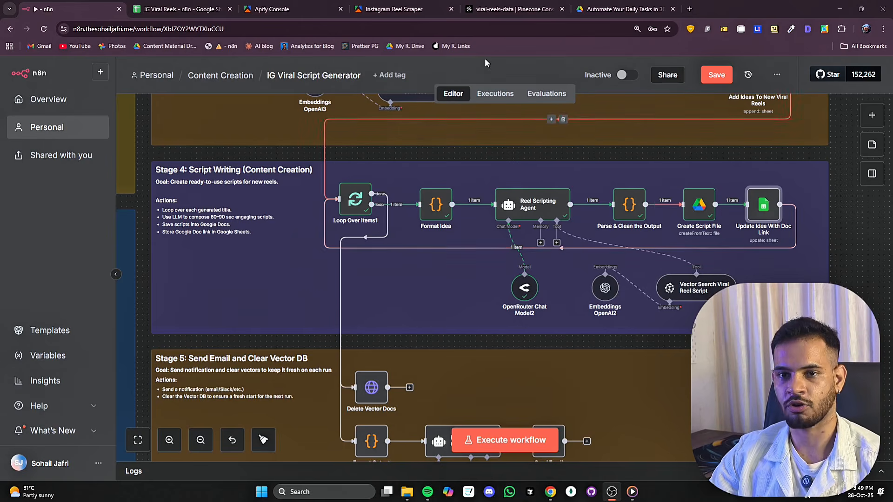
Switch to the "Automate Your Daily Tasks in 30 Seconds" document in Google Drive and read its idea details, highlighting the expected performance rating
left_click(605, 9)
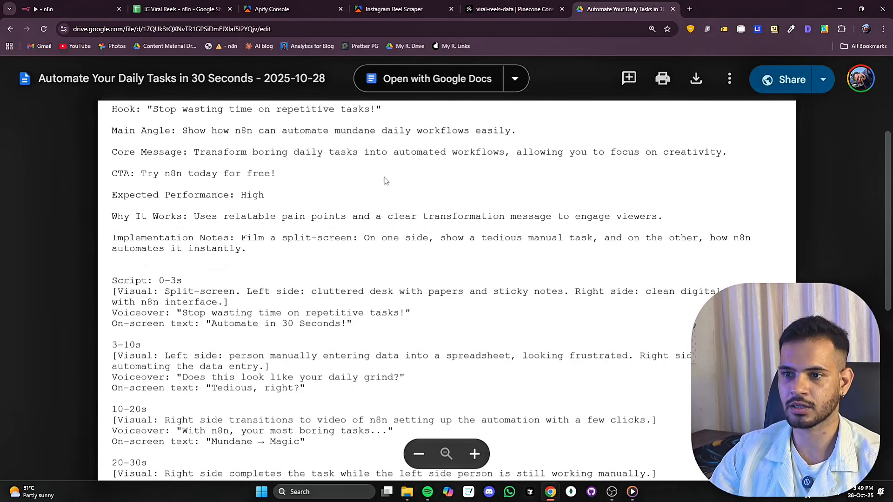
scroll(386, 181, "down", 2)
scroll(371, 204, "up", 3)
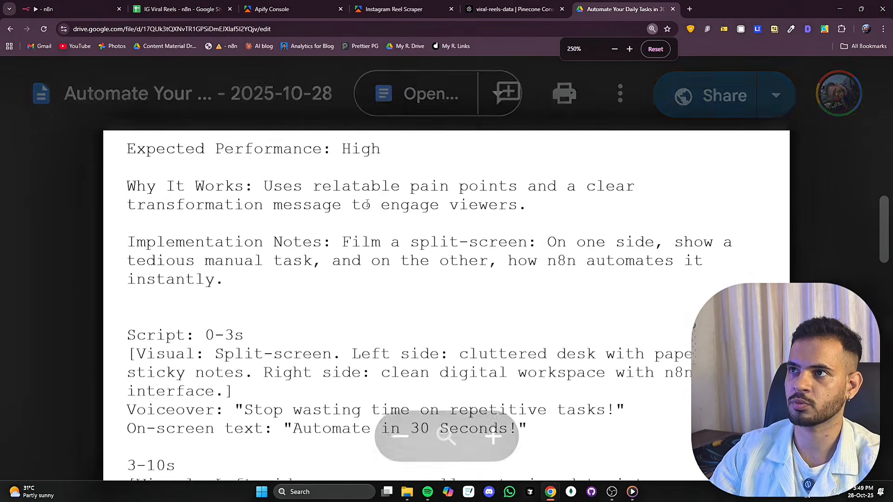
scroll(365, 206, "down", 2)
scroll(365, 206, "up", 6)
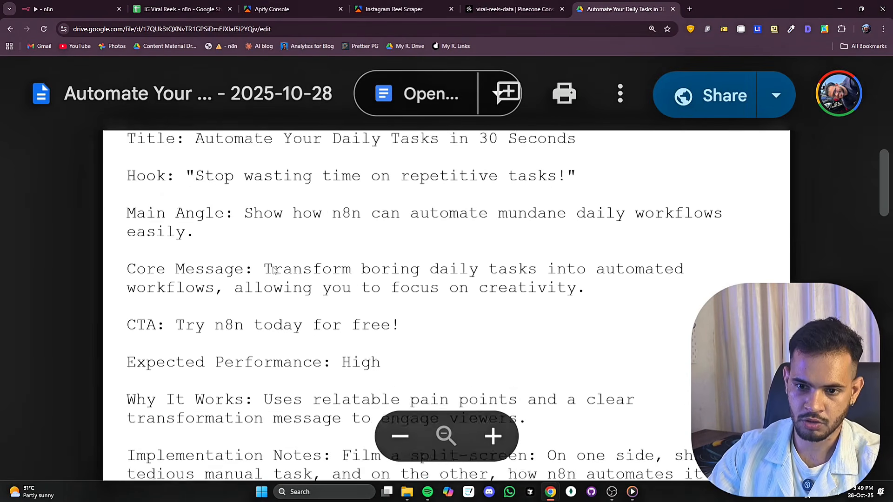
scroll(158, 218, "up", 1)
scroll(161, 251, "down", 3)
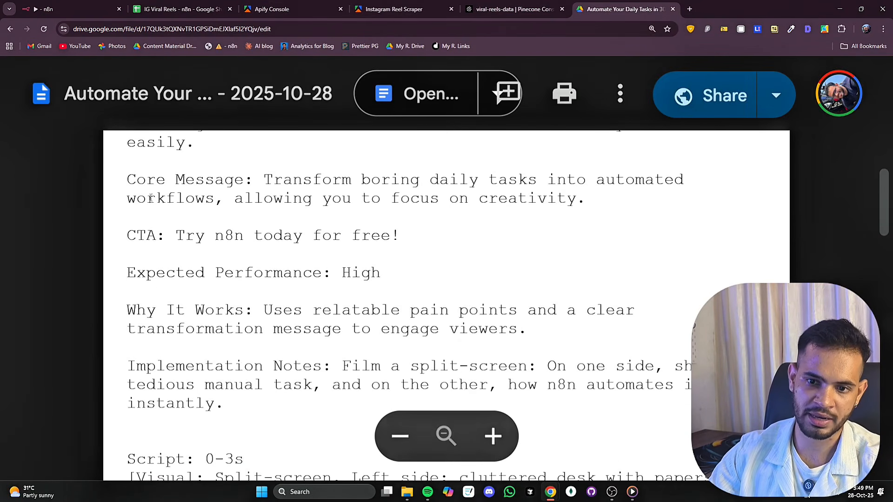
scroll(198, 268, "down", 2)
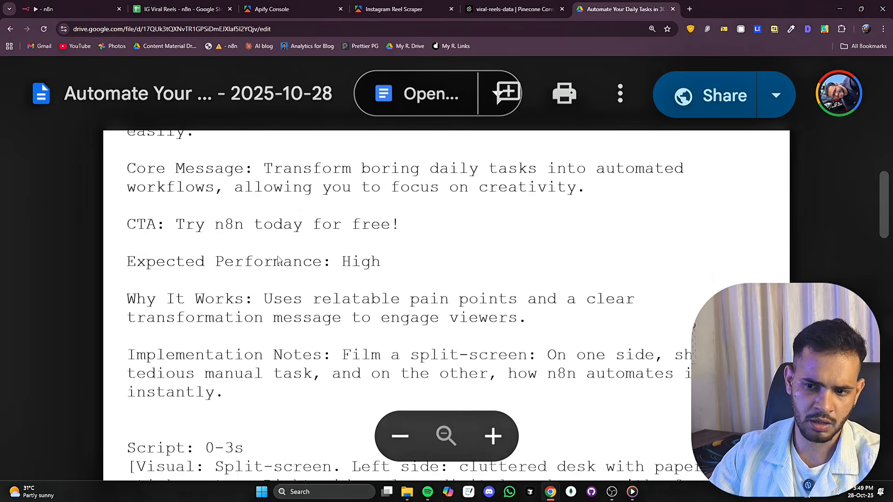
left_click_drag(128, 195, 347, 197)
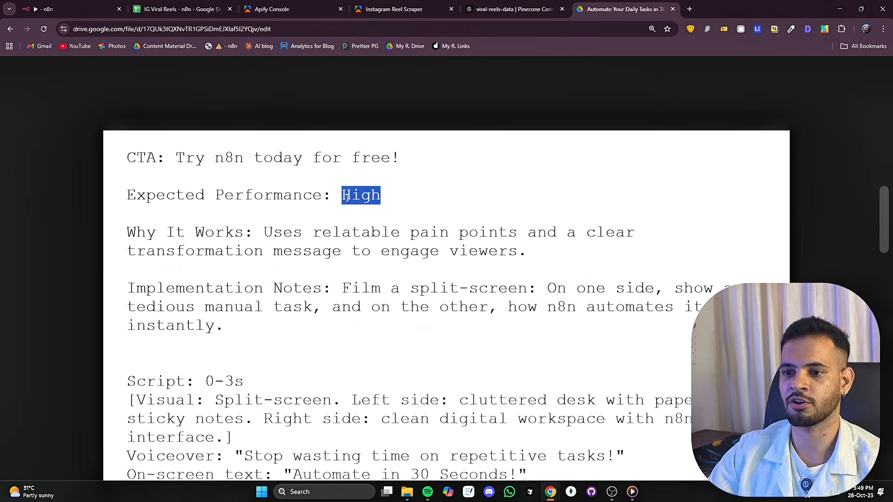
Read the document's timed script scenes, highlighting the 0-3s visual direction and voiceover and the 3-10s voiceover, and return to the idea details
scroll(326, 204, "down", 5)
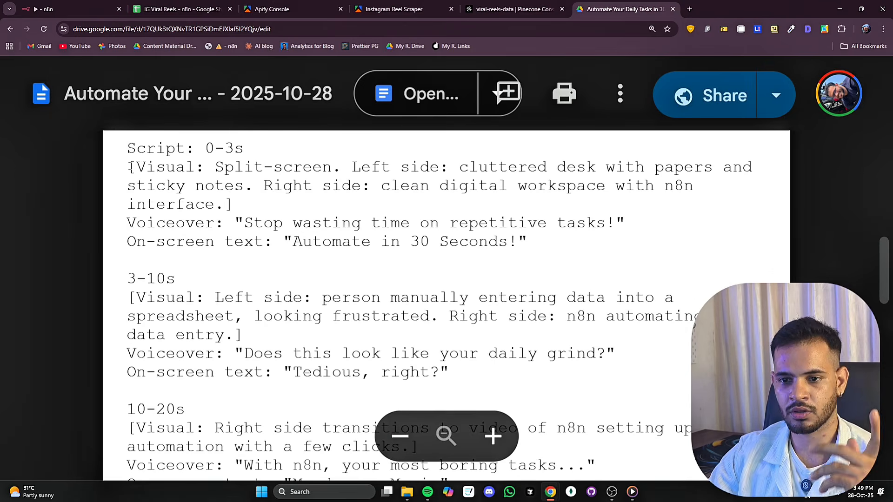
left_click_drag(130, 167, 268, 204)
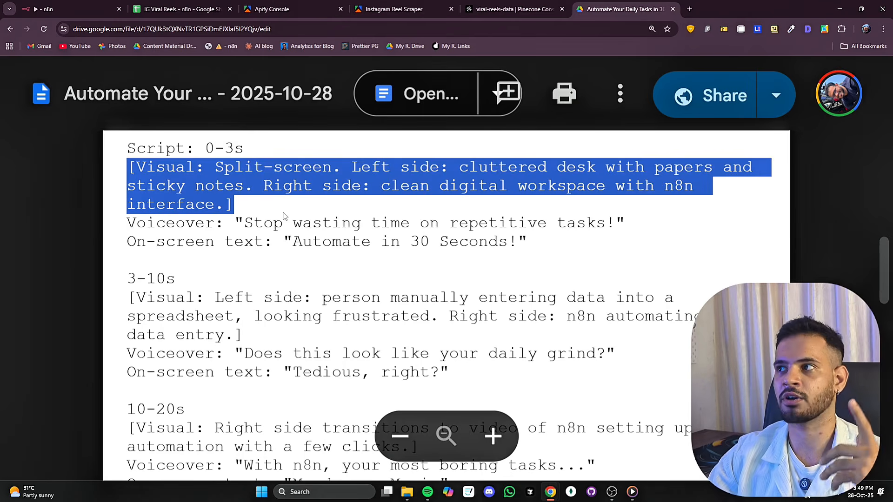
left_click(177, 227)
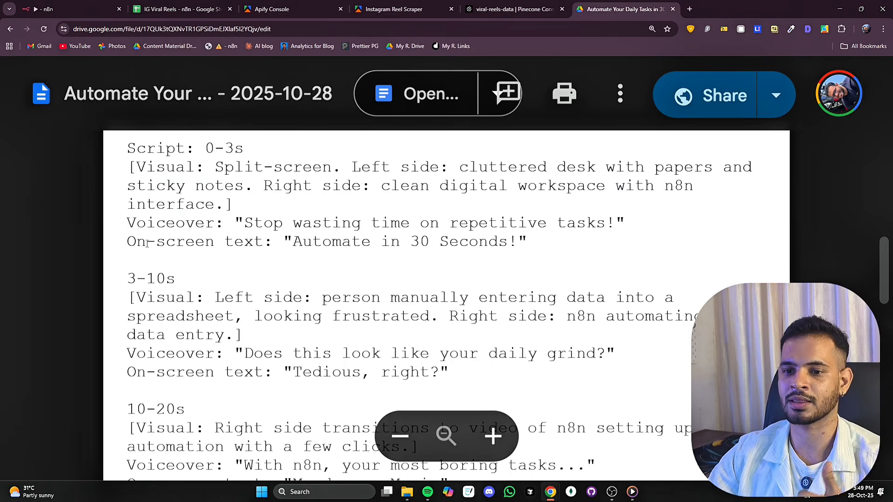
left_click_drag(147, 243, 606, 228)
left_click(277, 265)
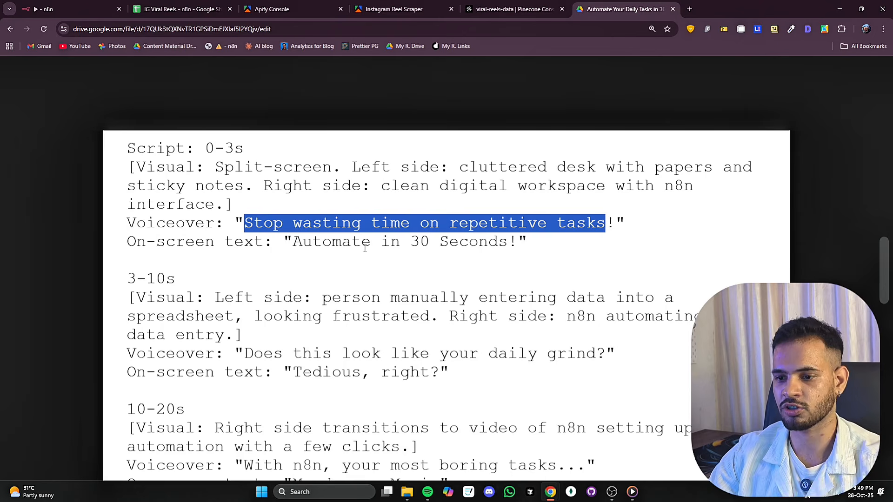
scroll(337, 287, "down", 2)
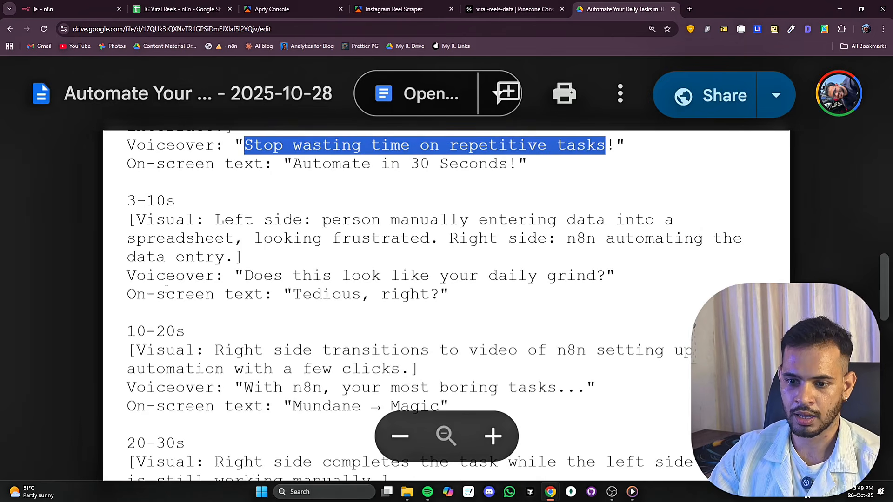
left_click_drag(245, 275, 566, 277)
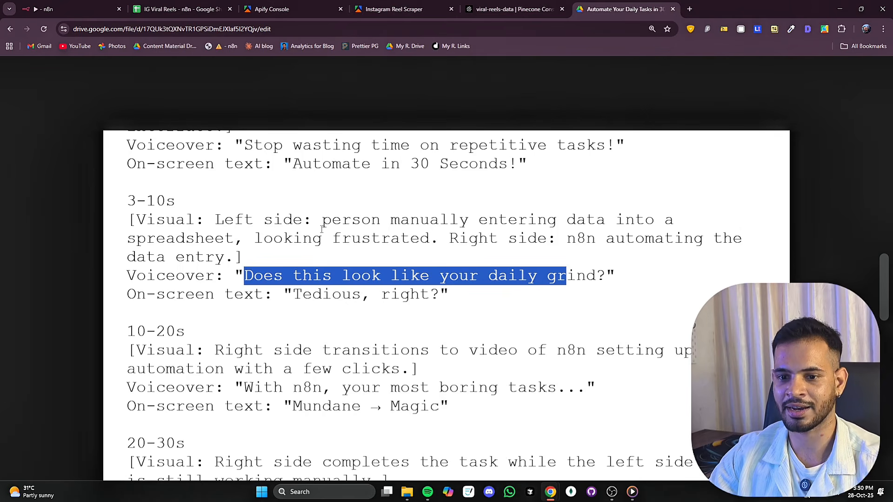
scroll(319, 230, "down", 15)
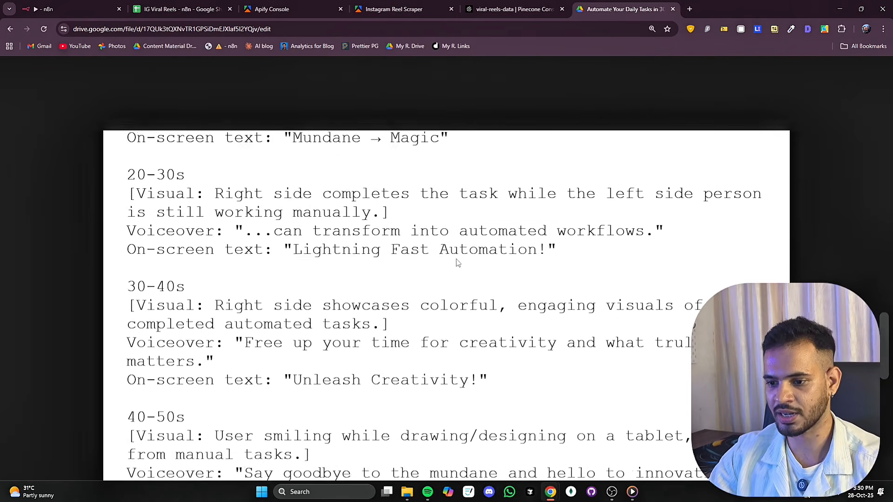
scroll(450, 256, "up", 20)
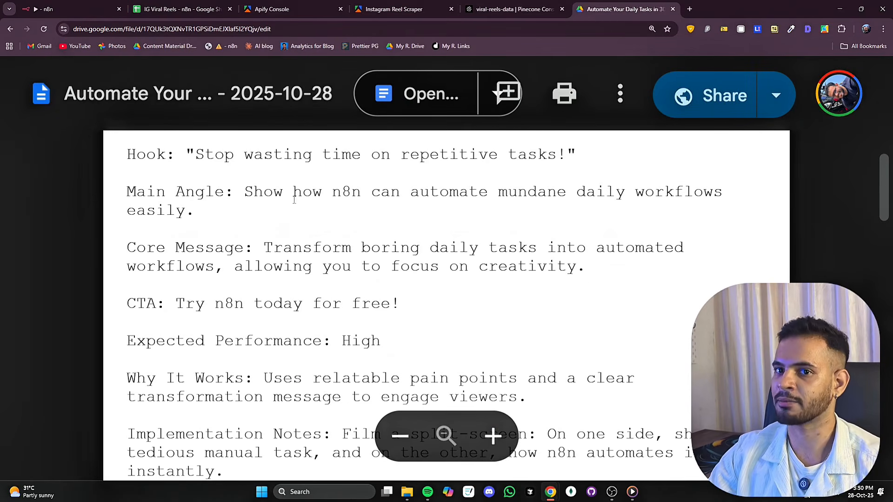
Switch back to n8n, look over Stages 4 and 5, and execute the workflow
left_click(63, 10)
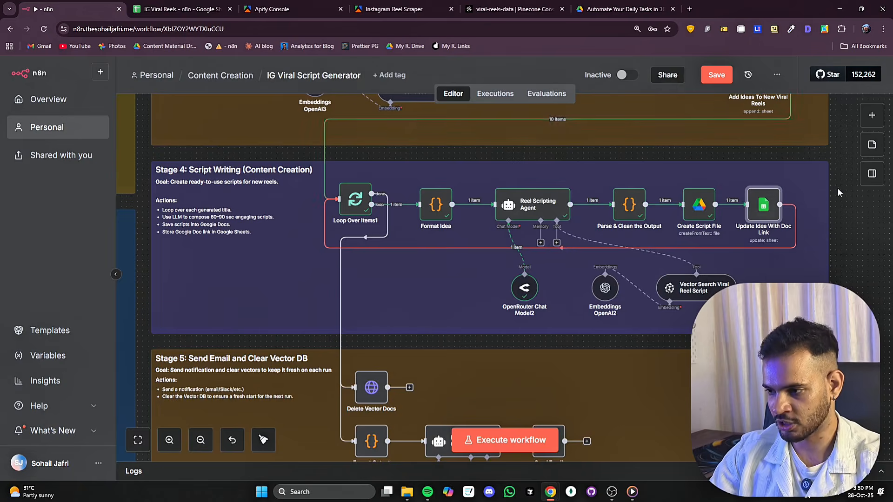
scroll(843, 206, "down", 2)
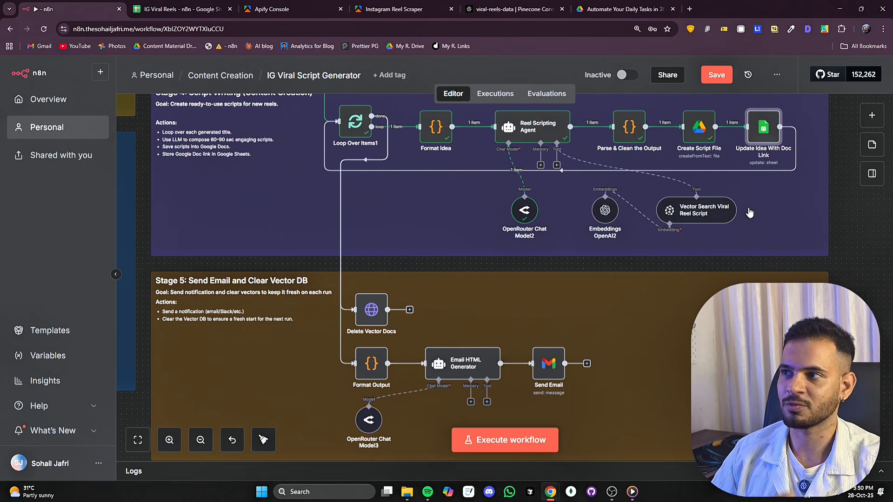
scroll(365, 293, "up", 1)
key("ctrl+Return")
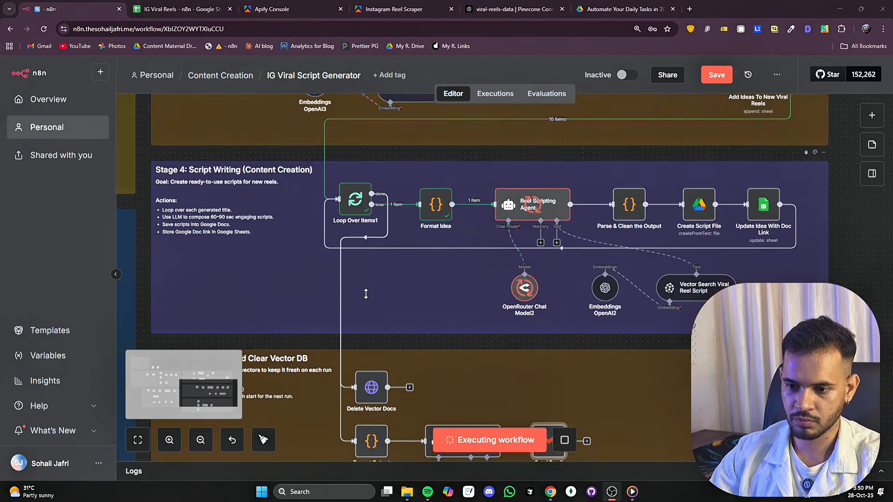
Inspect the Stage 5 Delete Vector Docs node's request parameters and return to the canvas
scroll(351, 406, "down", 2)
scroll(350, 419, "down", 2)
scroll(371, 171, "up", 5)
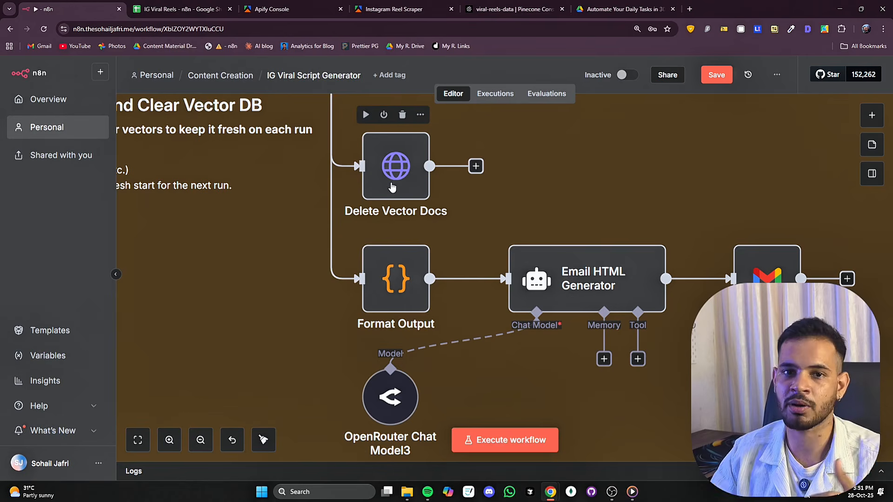
double_click(392, 186)
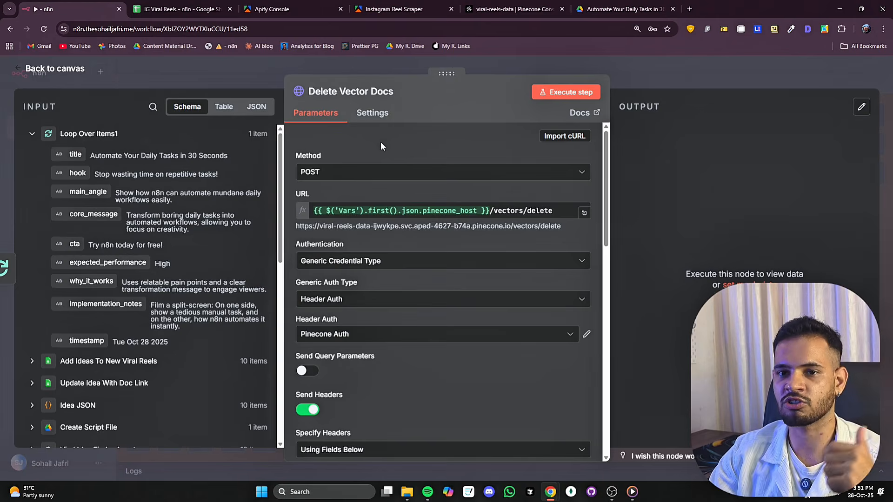
key("Escape")
scroll(270, 140, "down", 5)
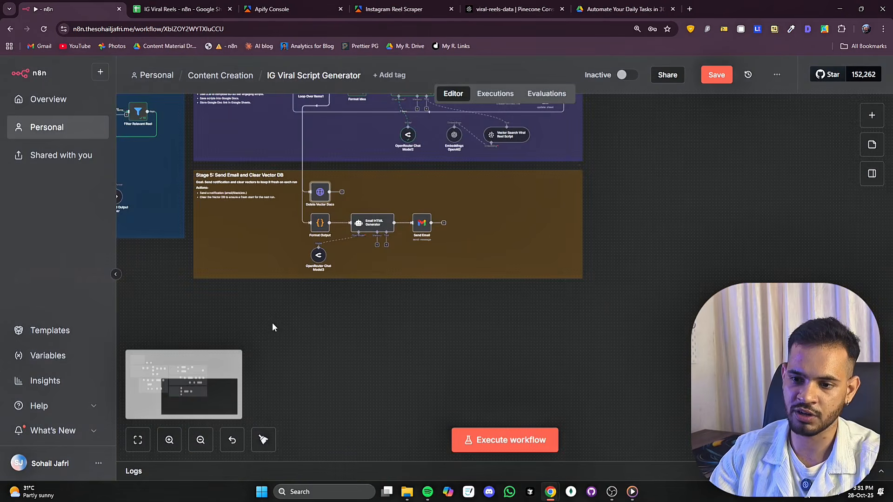
left_click_drag(272, 324, 491, 336)
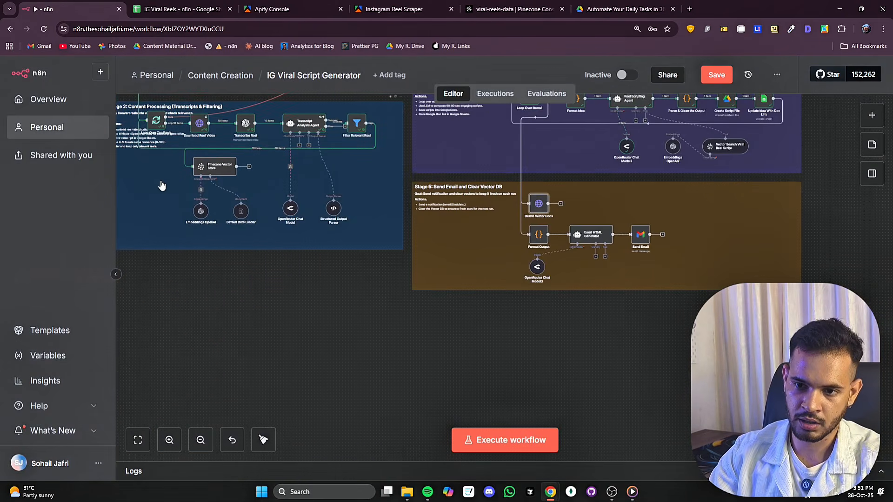
scroll(161, 185, "up", 5)
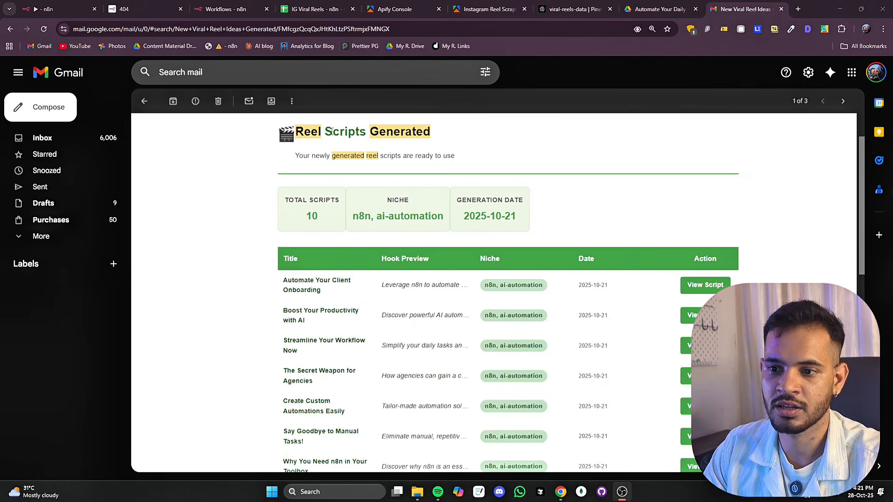
Review the script table in Gmail's "Reel Scripts Generated" email, read through the example script document in Google Drive, and return to the email
scroll(406, 138, "down", 2)
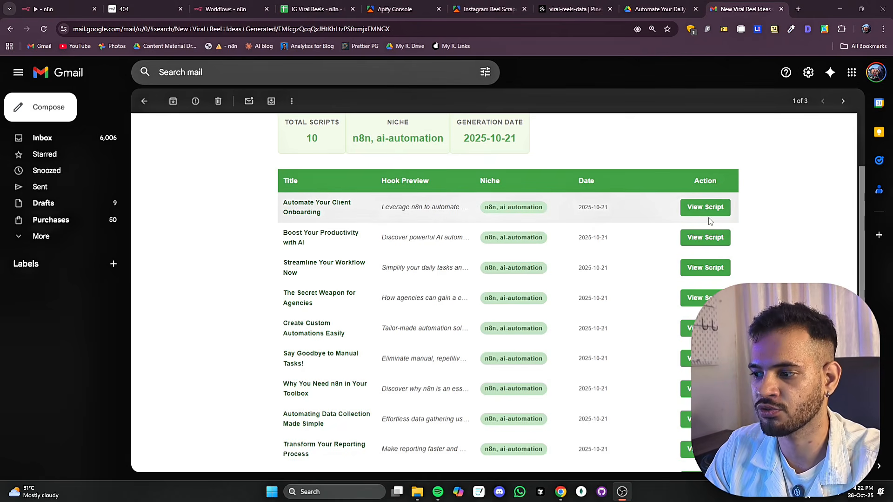
left_click(640, 9)
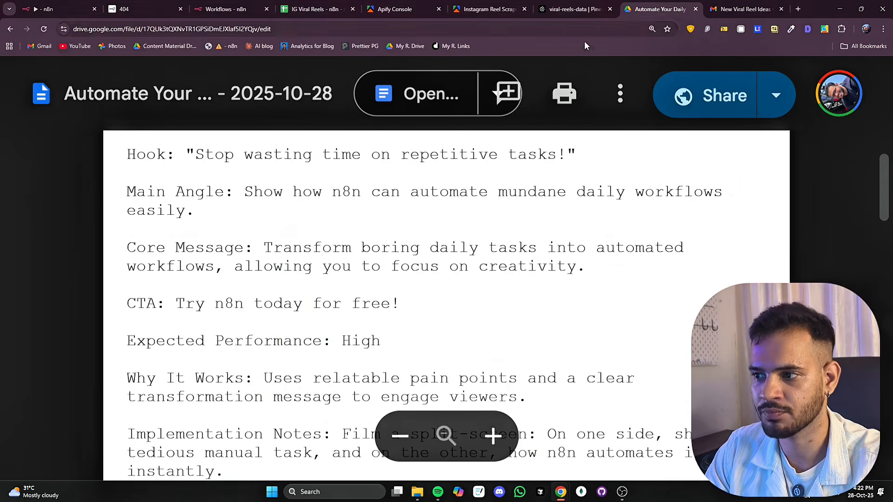
scroll(449, 228, "down", 5)
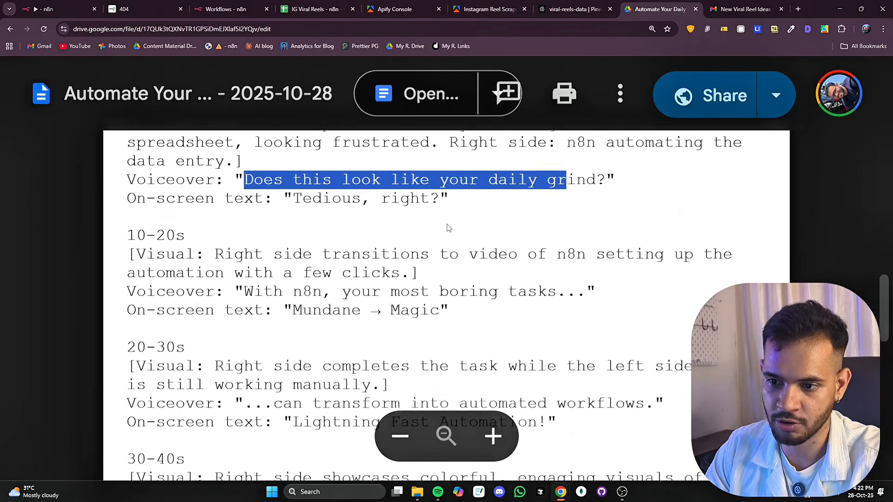
scroll(449, 228, "up", 10)
left_click(739, 9)
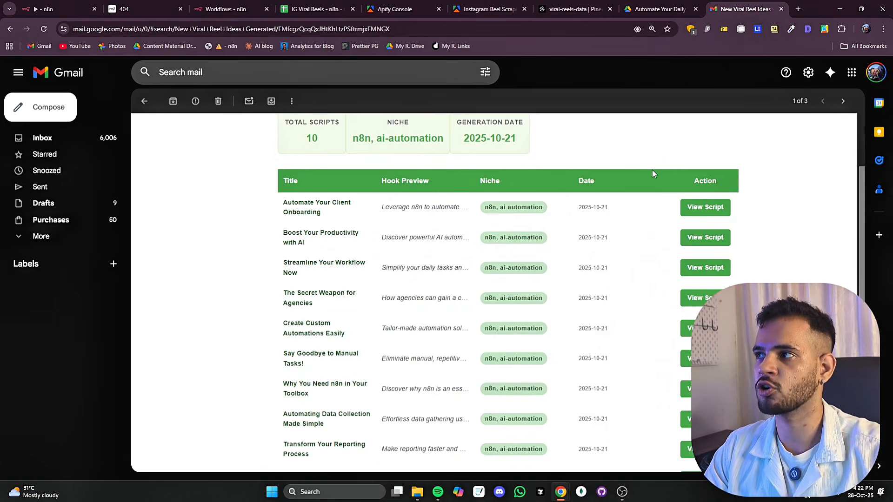